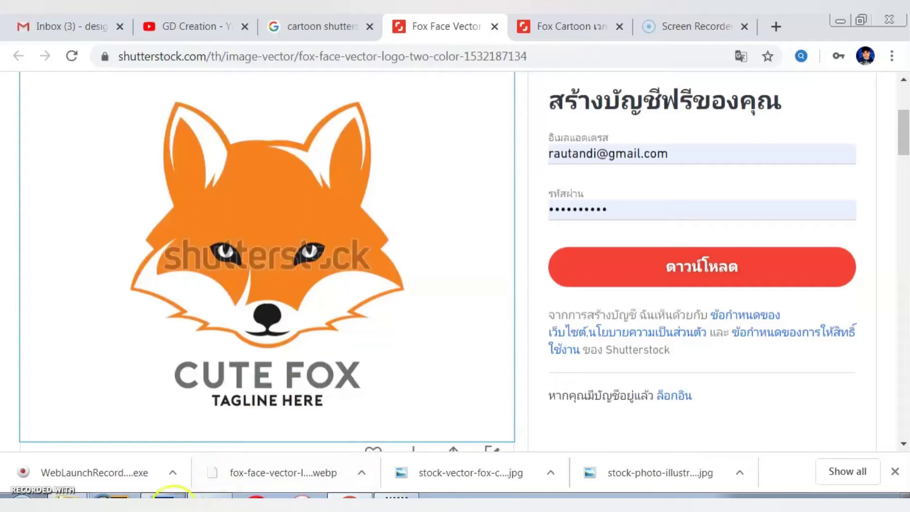
- Switch to the Photoshop document Untitled-2 and nudge the fox's Layer 1 slightly down
{"action": "left_click", "coordinate": [167, 495]}
{"action": "left_click_drag", "start_coordinate": [375, 272], "coordinate": [393, 277]}
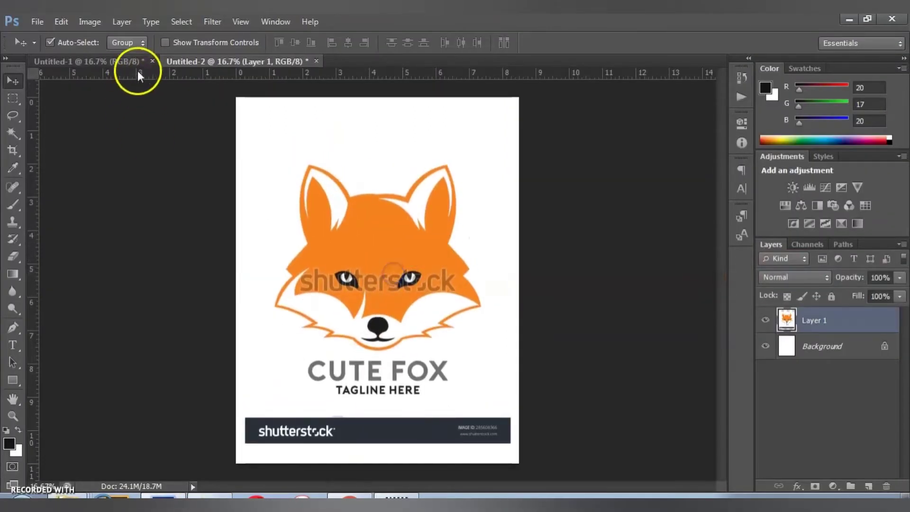
- Shift the fox artwork and banner up slightly, then zoom in so the logo fills the window
{"action": "left_click_drag", "start_coordinate": [388, 281], "coordinate": [388, 270]}
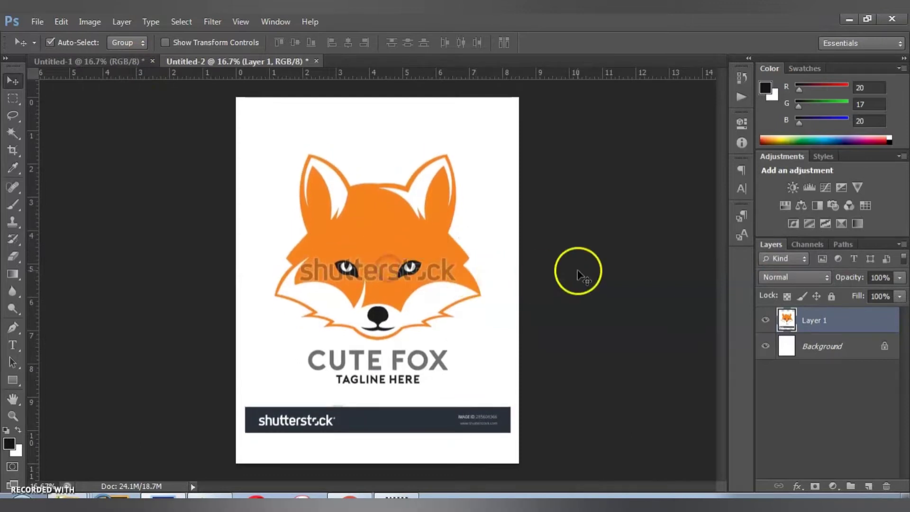
{"action": "scroll", "coordinate": [455, 264], "scroll_direction": "up", "scroll_amount": 1}
{"action": "scroll", "coordinate": [454, 285], "scroll_direction": "up", "scroll_amount": 1}
{"action": "scroll", "coordinate": [565, 270], "scroll_direction": "up", "scroll_amount": 1}
{"action": "scroll", "coordinate": [488, 273], "scroll_direction": "up", "scroll_amount": 1}
{"action": "scroll", "coordinate": [486, 267], "scroll_direction": "up", "scroll_amount": 1}
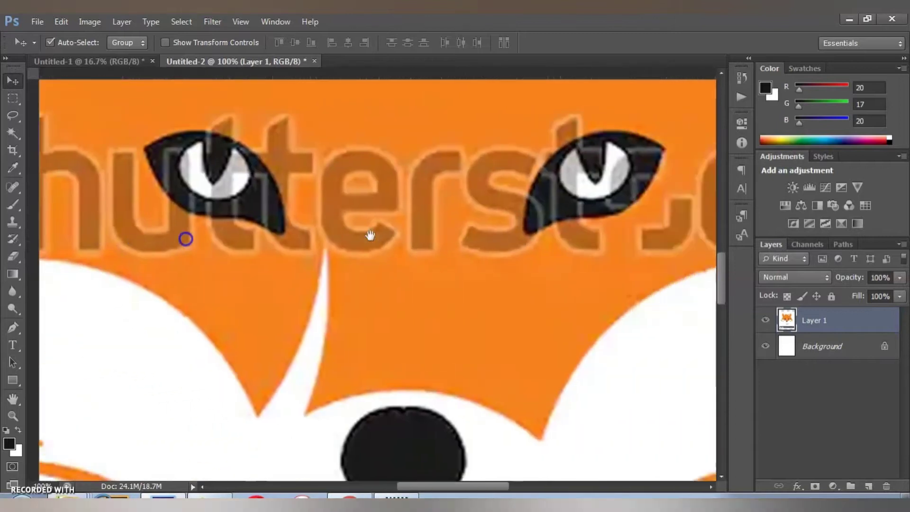
{"action": "left_click_drag", "start_coordinate": [370, 236], "coordinate": [335, 248]}
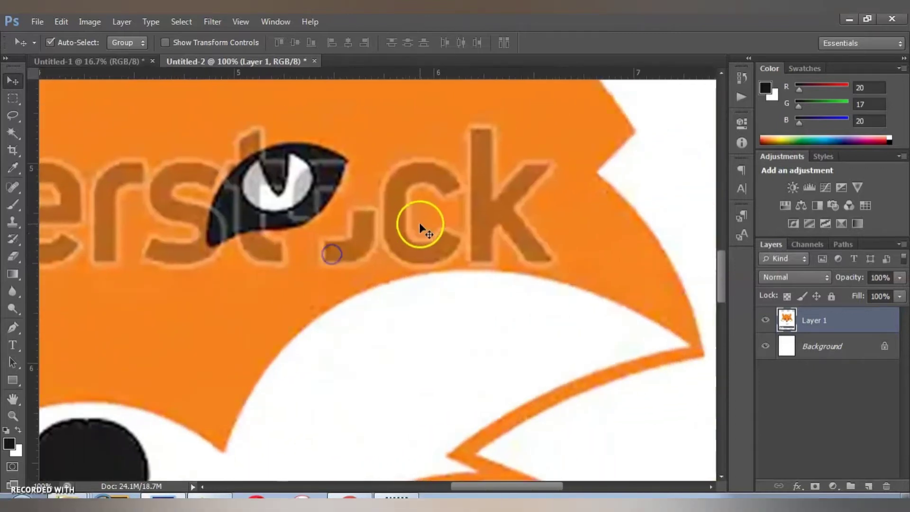
{"action": "scroll", "coordinate": [503, 246], "scroll_direction": "down", "scroll_amount": 3}
{"action": "scroll", "coordinate": [495, 266], "scroll_direction": "down", "scroll_amount": 1}
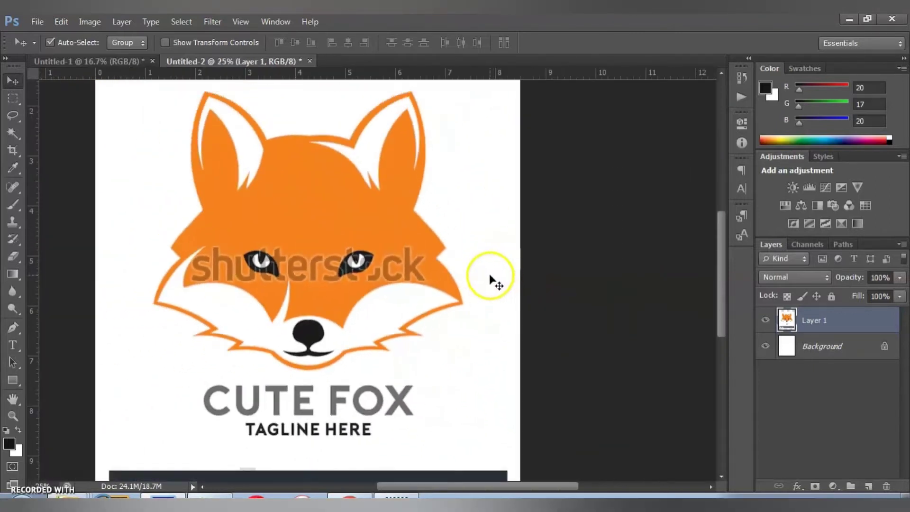
{"action": "scroll", "coordinate": [488, 279], "scroll_direction": "down", "scroll_amount": 1}
{"action": "key", "text": "ctrl+plus"}
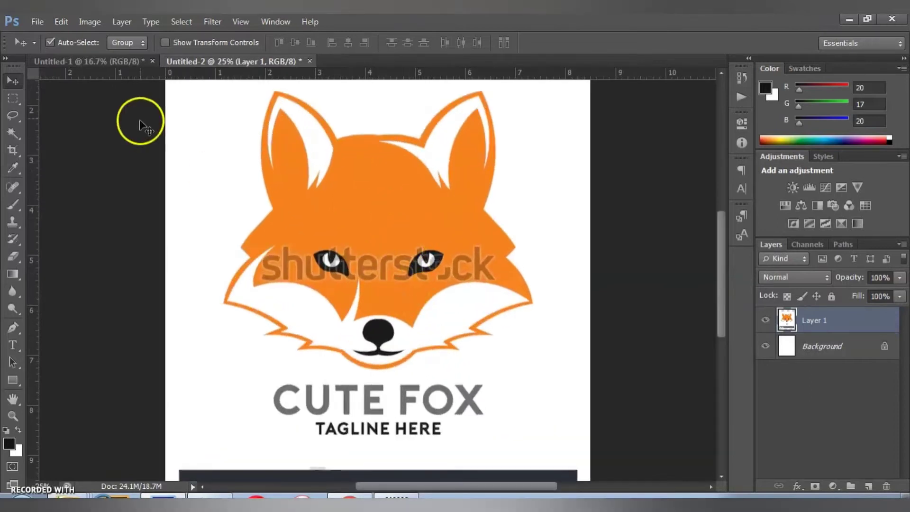
- Inspect the cleaned-up fox and its shutterstock banner in Untitled-1
{"action": "left_click", "coordinate": [103, 63]}
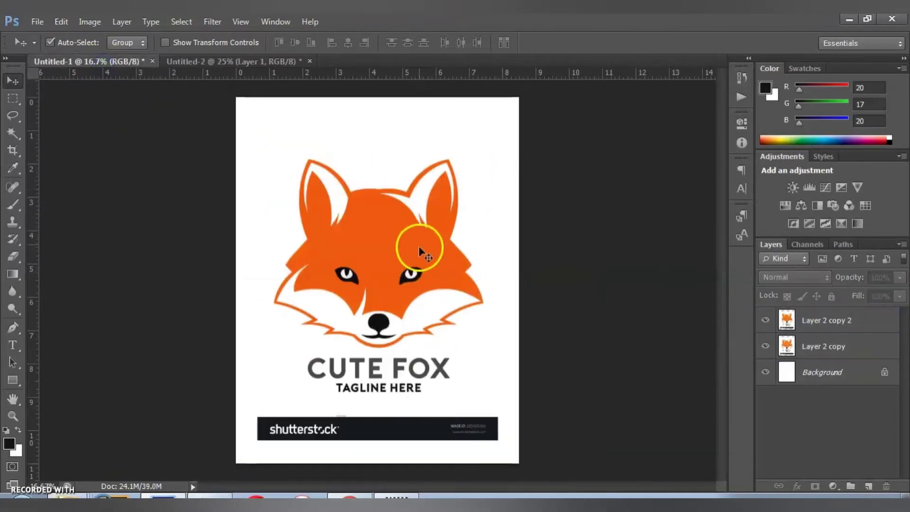
{"action": "scroll", "coordinate": [503, 256], "scroll_direction": "up", "scroll_amount": 1}
{"action": "scroll", "coordinate": [526, 308], "scroll_direction": "up", "scroll_amount": 1}
{"action": "scroll", "coordinate": [541, 308], "scroll_direction": "down", "scroll_amount": 1}
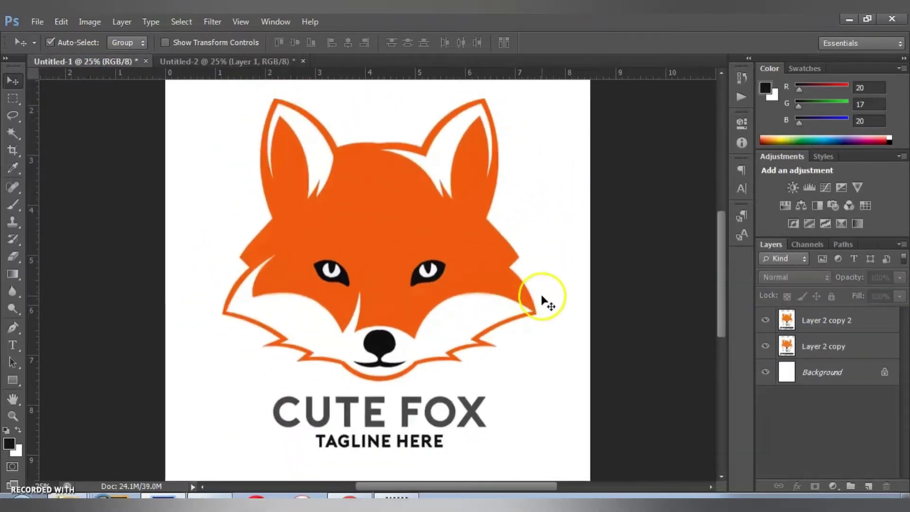
{"action": "left_click_drag", "start_coordinate": [445, 380], "coordinate": [445, 318]}
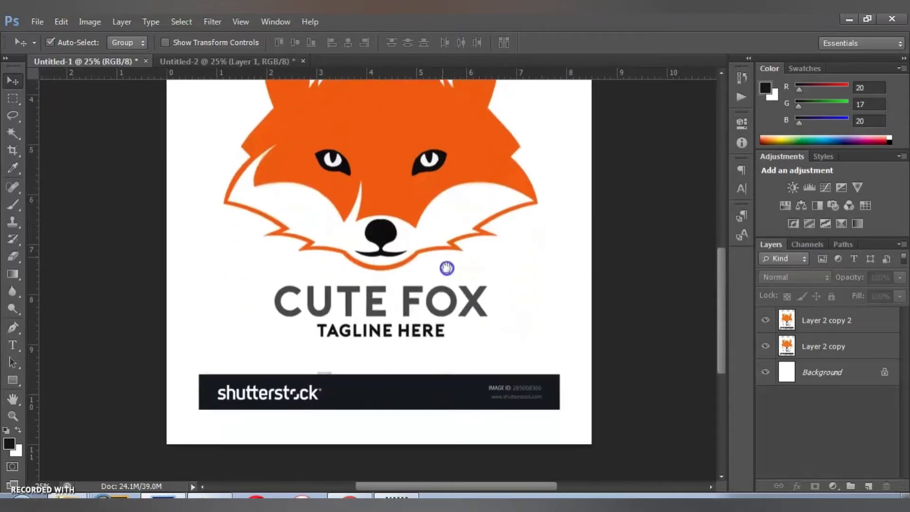
{"action": "scroll", "coordinate": [475, 249], "scroll_direction": "down", "scroll_amount": 1}
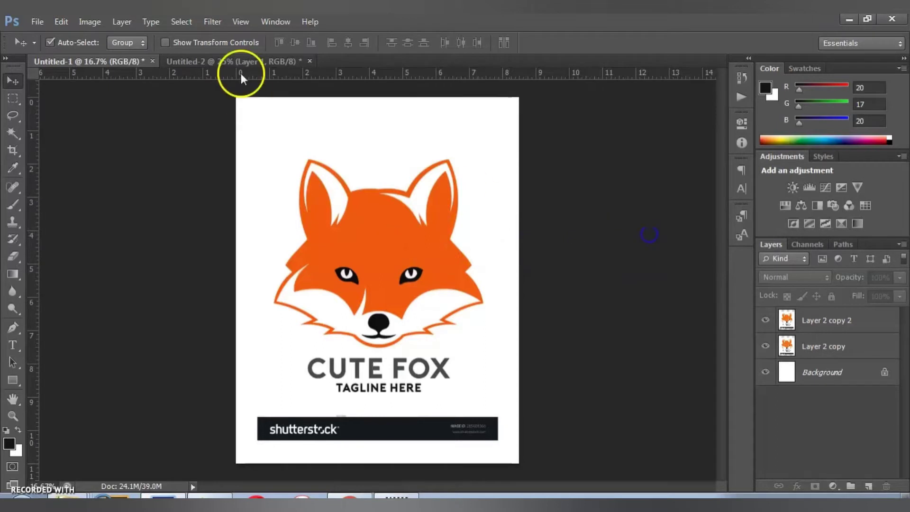
- Return to Untitled-2 and zoom in on the fox's eye and watermark letters
{"action": "left_click", "coordinate": [263, 60]}
{"action": "scroll", "coordinate": [496, 261], "scroll_direction": "up", "scroll_amount": 2}
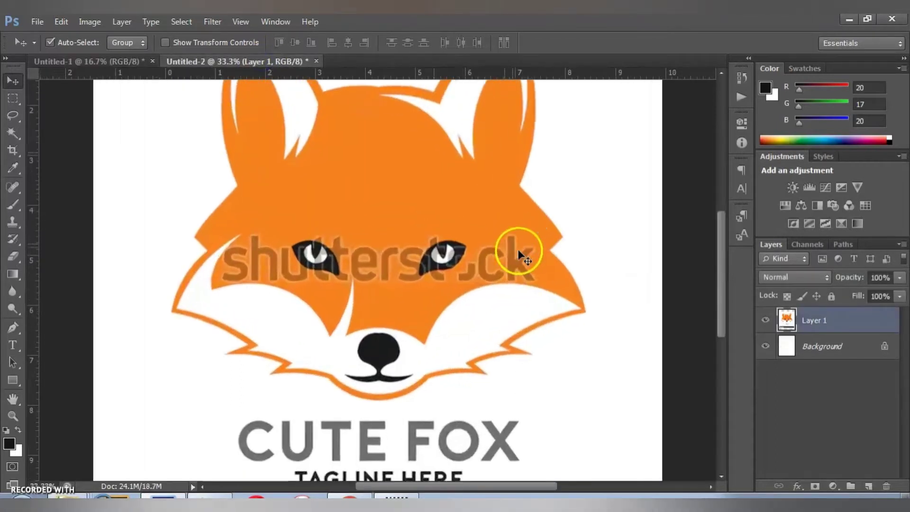
{"action": "scroll", "coordinate": [513, 247], "scroll_direction": "up", "scroll_amount": 1}
{"action": "scroll", "coordinate": [525, 247], "scroll_direction": "up", "scroll_amount": 1}
{"action": "scroll", "coordinate": [530, 249], "scroll_direction": "up", "scroll_amount": 1}
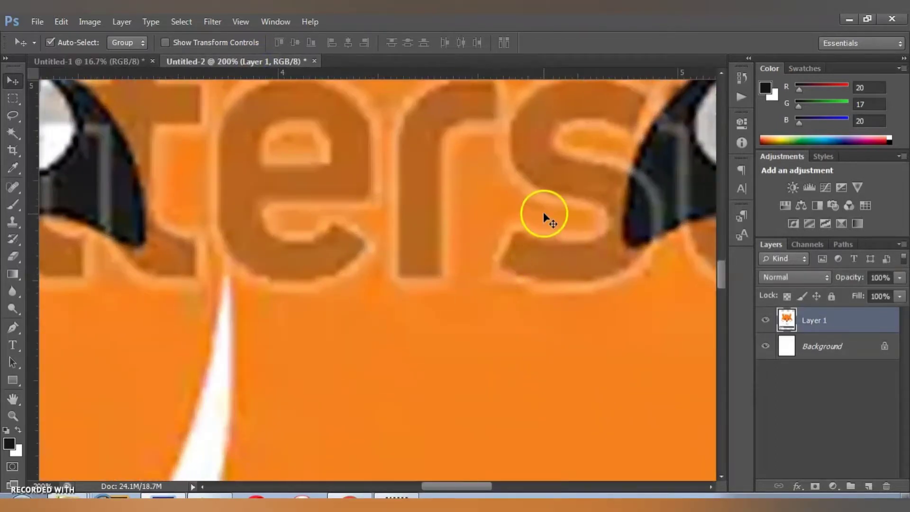
{"action": "scroll", "coordinate": [543, 212], "scroll_direction": "down", "scroll_amount": 1}
{"action": "left_click_drag", "start_coordinate": [605, 209], "coordinate": [359, 256]}
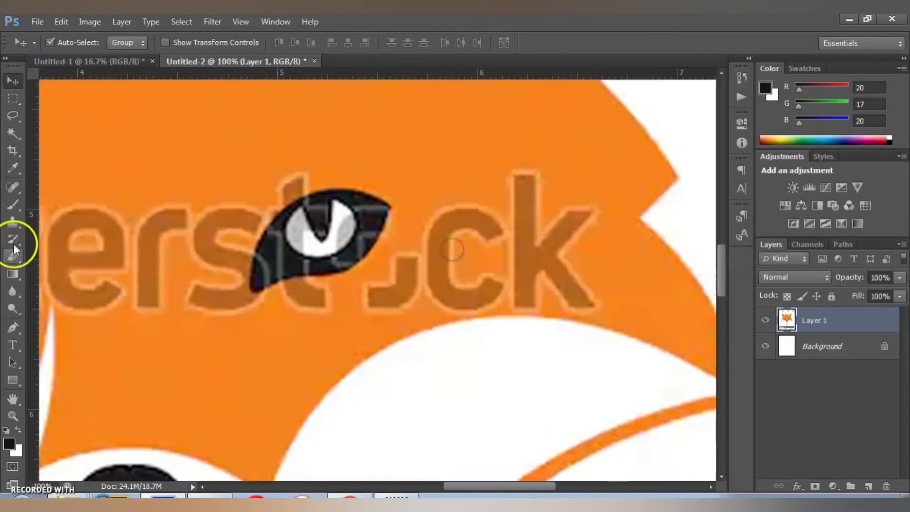
- Select the Brush tool with a soft round brush tip
{"action": "left_click", "coordinate": [15, 203]}
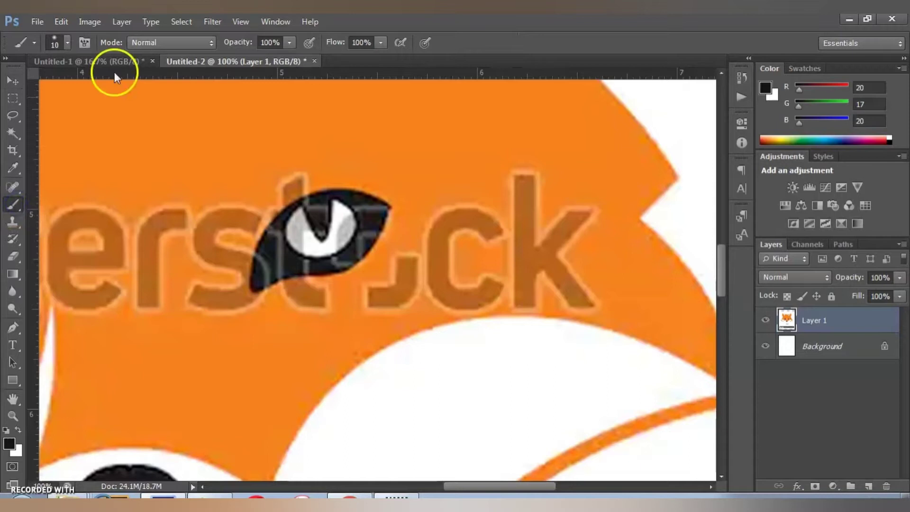
{"action": "left_click", "coordinate": [69, 44]}
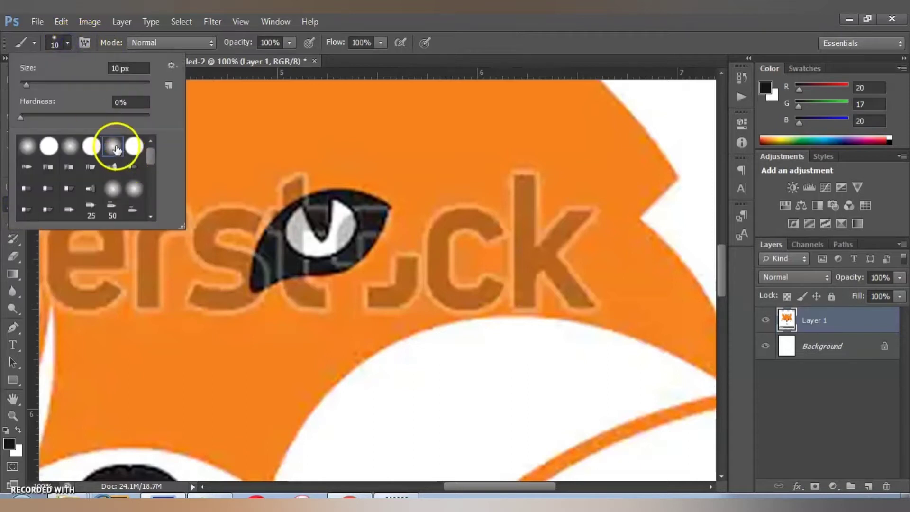
{"action": "left_click", "coordinate": [422, 166]}
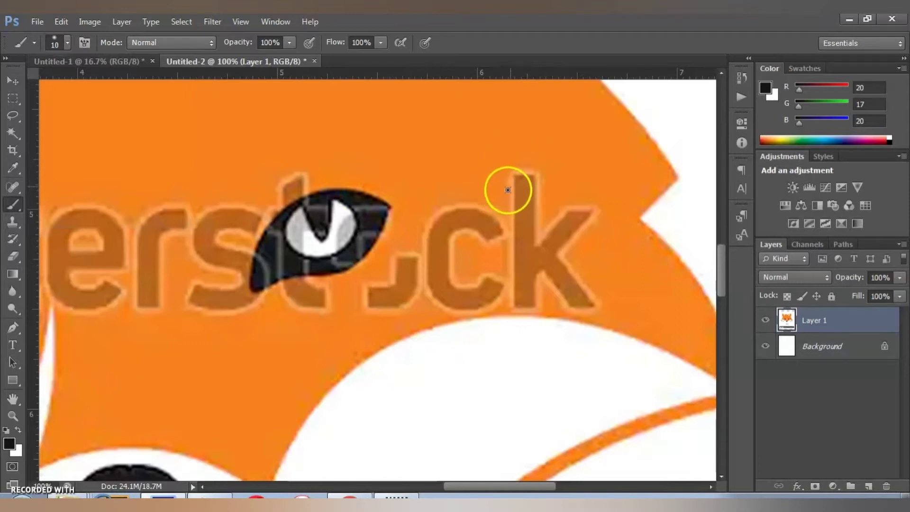
{"action": "scroll", "coordinate": [561, 149], "scroll_direction": "up", "scroll_amount": 2}
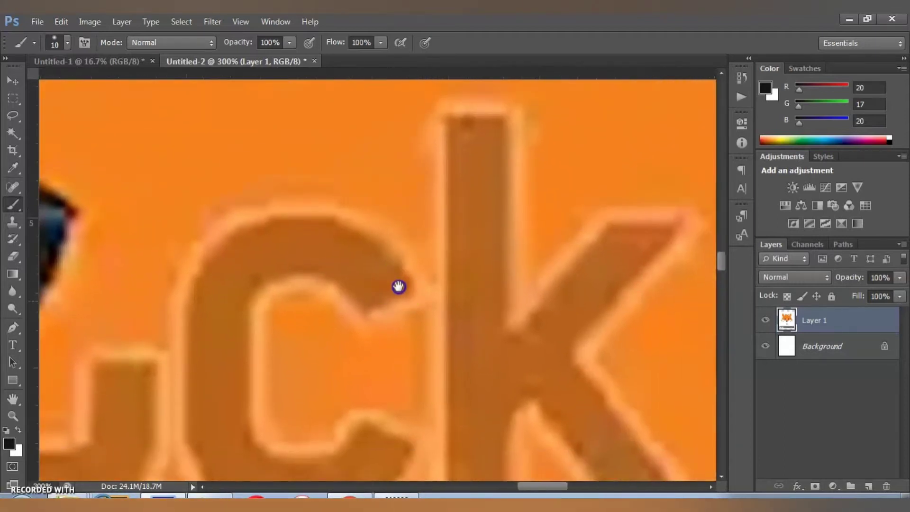
{"action": "scroll", "coordinate": [428, 205], "scroll_direction": "down", "scroll_amount": 1}
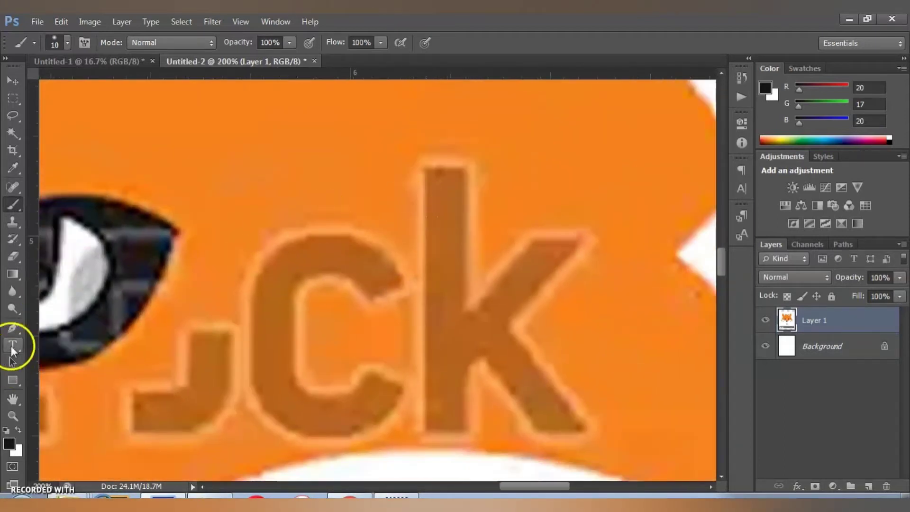
- Sample the fox's orange fur (246, 130, 31) as the foreground colour and go back to the Brush
{"action": "left_click", "coordinate": [17, 168]}
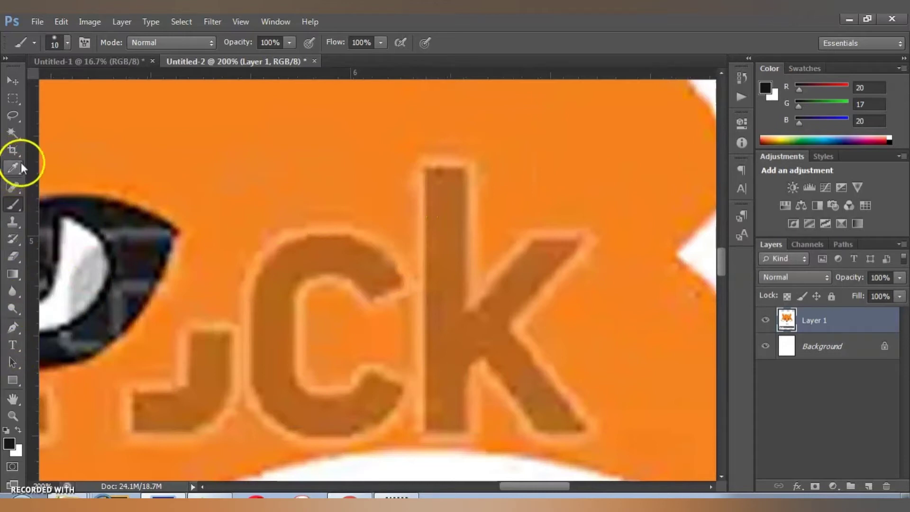
{"action": "left_click", "coordinate": [565, 170]}
{"action": "left_click", "coordinate": [18, 430]}
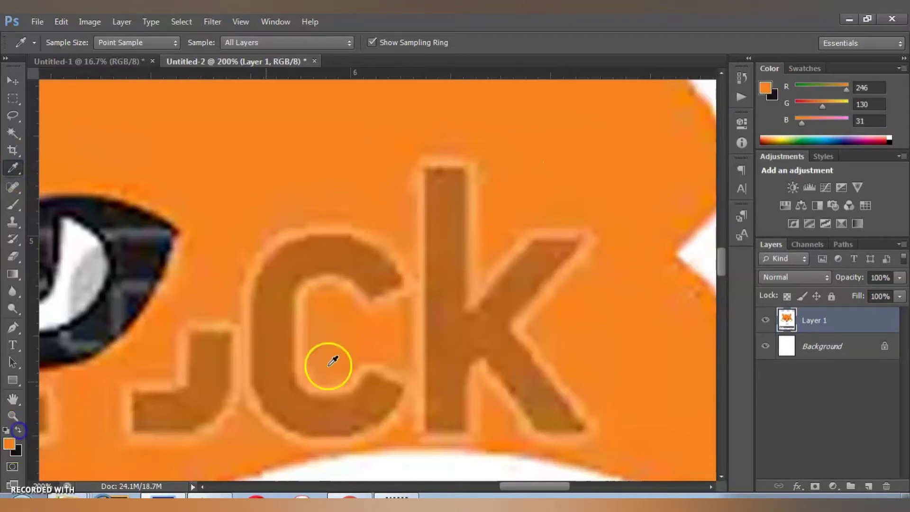
{"action": "left_click", "coordinate": [12, 205]}
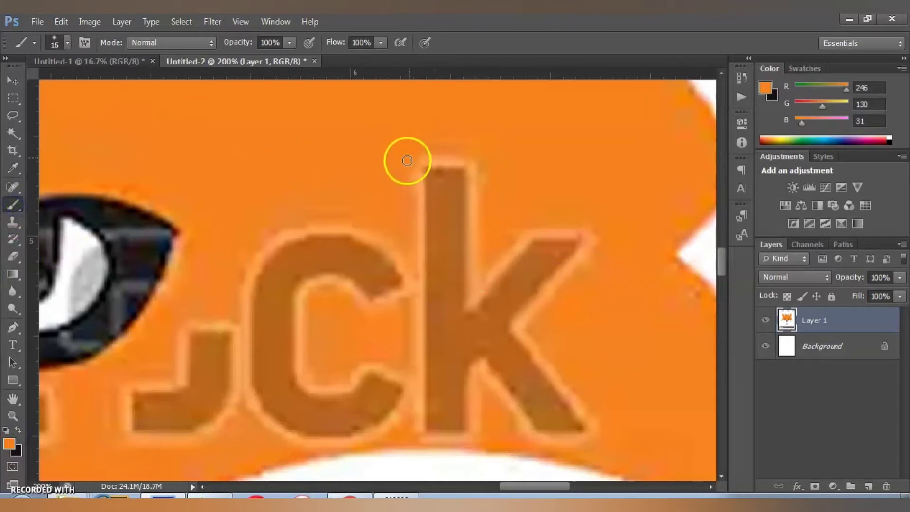
- Paint orange over the watermark's K and faded C letters
{"action": "mouse_move", "coordinate": [509, 157]}
{"action": "left_mouse_down"}
{"action": "mouse_move", "coordinate": [410, 162]}
{"action": "mouse_move", "coordinate": [497, 225]}
{"action": "mouse_move", "coordinate": [476, 317]}
{"action": "mouse_move", "coordinate": [552, 239]}
{"action": "left_mouse_up"}
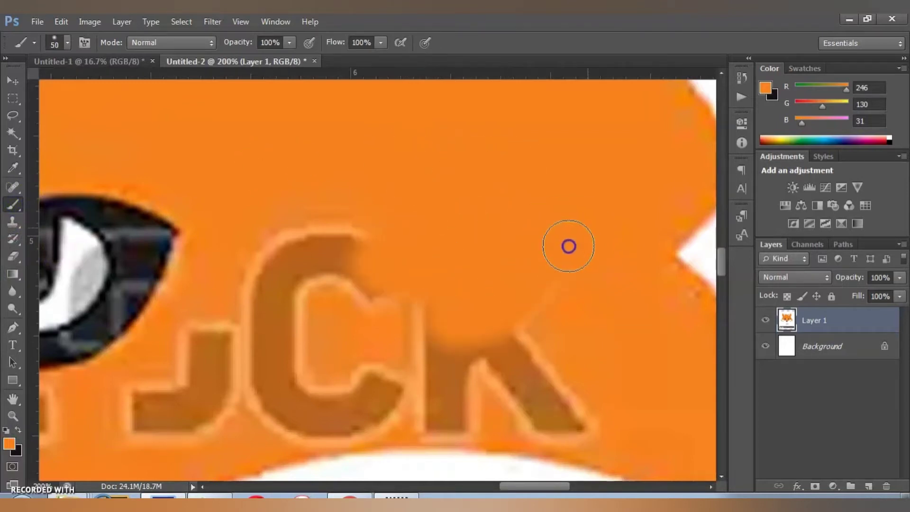
{"action": "left_click_drag", "start_coordinate": [527, 269], "coordinate": [448, 154]}
{"action": "mouse_move", "coordinate": [476, 228]}
{"action": "left_mouse_down"}
{"action": "mouse_move", "coordinate": [467, 309]}
{"action": "mouse_move", "coordinate": [429, 248]}
{"action": "mouse_move", "coordinate": [348, 229]}
{"action": "mouse_move", "coordinate": [335, 294]}
{"action": "mouse_move", "coordinate": [346, 285]}
{"action": "mouse_move", "coordinate": [569, 286]}
{"action": "left_mouse_up"}
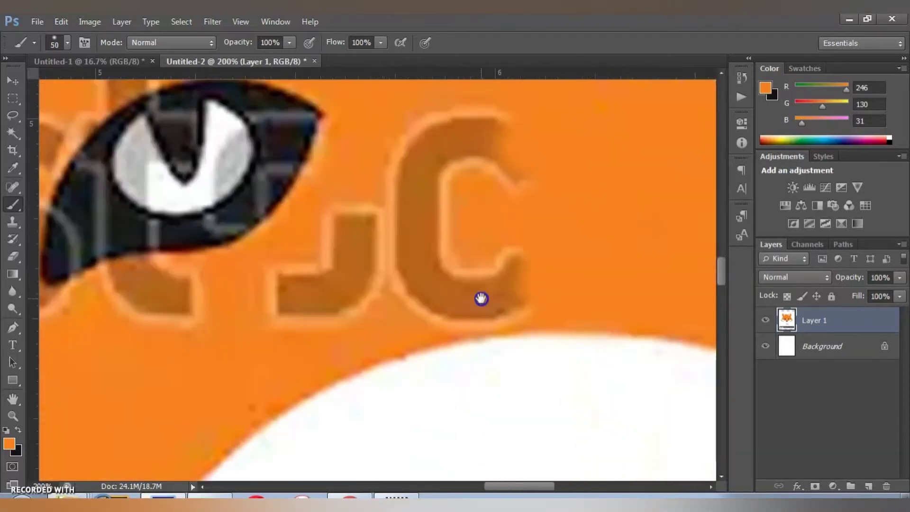
{"action": "mouse_move", "coordinate": [409, 308]}
{"action": "left_mouse_down"}
{"action": "mouse_move", "coordinate": [449, 292]}
{"action": "mouse_move", "coordinate": [502, 161]}
{"action": "left_mouse_up"}
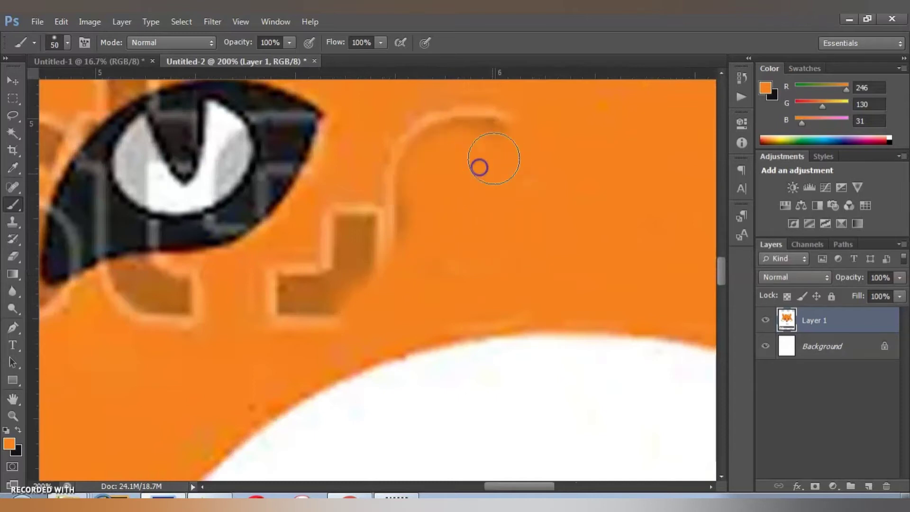
{"action": "left_click_drag", "start_coordinate": [458, 236], "coordinate": [429, 326]}
{"action": "mouse_move", "coordinate": [436, 199]}
{"action": "left_mouse_down"}
{"action": "mouse_move", "coordinate": [416, 214]}
{"action": "mouse_move", "coordinate": [343, 365]}
{"action": "mouse_move", "coordinate": [264, 398]}
{"action": "mouse_move", "coordinate": [460, 368]}
{"action": "left_mouse_up"}
- Paint over the brown 'c' and 'r' letters left of the eye, enlarging the brush to 50
{"action": "left_click_drag", "start_coordinate": [213, 409], "coordinate": [522, 308]}
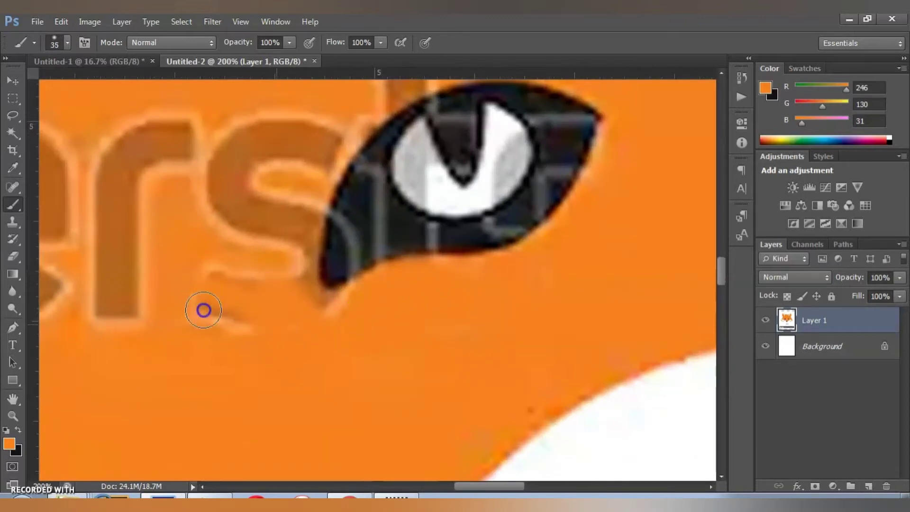
{"action": "mouse_move", "coordinate": [285, 286]}
{"action": "left_mouse_down"}
{"action": "mouse_move", "coordinate": [380, 356]}
{"action": "mouse_move", "coordinate": [410, 356]}
{"action": "mouse_move", "coordinate": [455, 226]}
{"action": "mouse_move", "coordinate": [499, 167]}
{"action": "mouse_move", "coordinate": [556, 123]}
{"action": "mouse_move", "coordinate": [404, 209]}
{"action": "mouse_move", "coordinate": [457, 182]}
{"action": "left_mouse_up"}
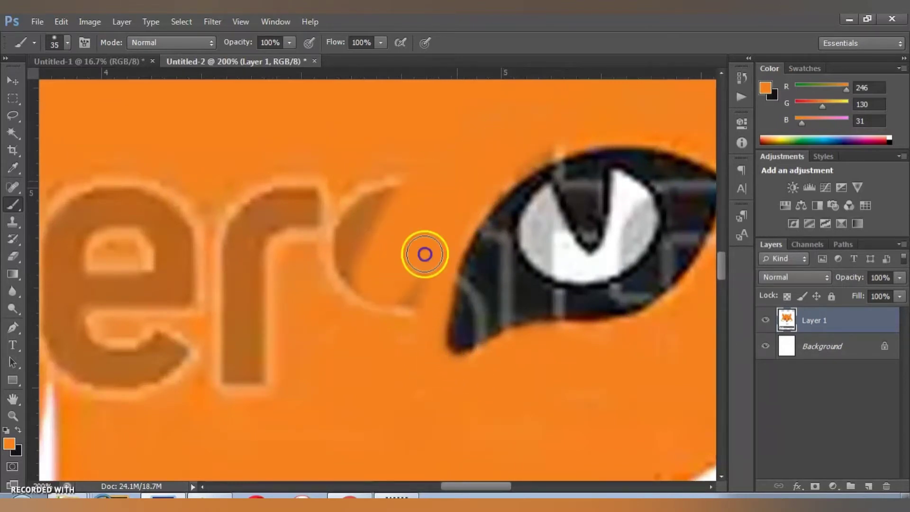
{"action": "left_click_drag", "start_coordinate": [391, 193], "coordinate": [388, 211]}
{"action": "key", "text": "bracketright"}
{"action": "key", "text": "bracketright"}
{"action": "key", "text": "bracketright"}
{"action": "left_click_drag", "start_coordinate": [370, 174], "coordinate": [401, 198]}
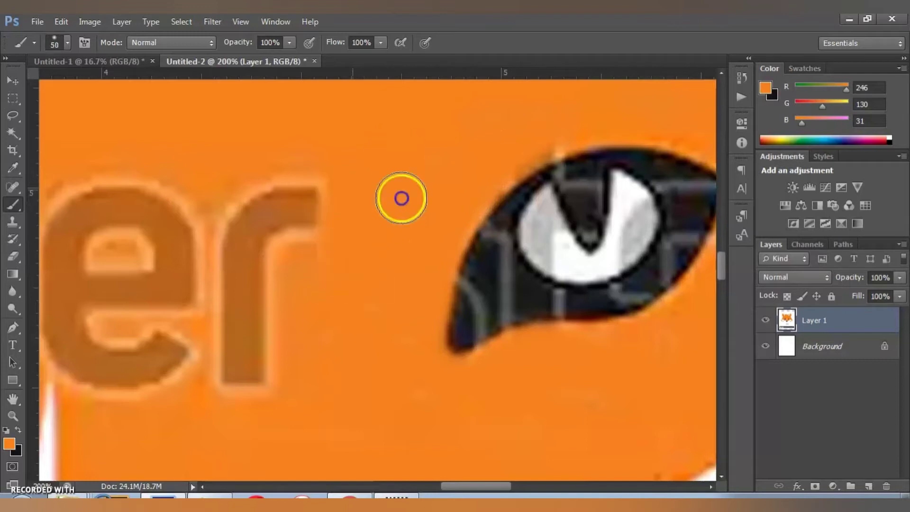
{"action": "mouse_move", "coordinate": [357, 227]}
{"action": "left_mouse_down"}
{"action": "mouse_move", "coordinate": [262, 234]}
{"action": "mouse_move", "coordinate": [301, 199]}
{"action": "mouse_move", "coordinate": [230, 228]}
{"action": "mouse_move", "coordinate": [252, 393]}
{"action": "left_mouse_up"}
- Cover the brown 'e' and the diagonal shadow right of the eye, then shrink the brush to 35
{"action": "scroll", "coordinate": [400, 295], "scroll_direction": "down", "scroll_amount": 2}
{"action": "scroll", "coordinate": [400, 295], "scroll_direction": "left", "scroll_amount": 3}
{"action": "mouse_move", "coordinate": [370, 339]}
{"action": "left_mouse_down"}
{"action": "mouse_move", "coordinate": [401, 236]}
{"action": "mouse_move", "coordinate": [331, 169]}
{"action": "mouse_move", "coordinate": [346, 147]}
{"action": "mouse_move", "coordinate": [271, 128]}
{"action": "left_mouse_up"}
{"action": "mouse_move", "coordinate": [239, 180]}
{"action": "left_mouse_down"}
{"action": "mouse_move", "coordinate": [446, 220]}
{"action": "mouse_move", "coordinate": [400, 177]}
{"action": "mouse_move", "coordinate": [357, 114]}
{"action": "mouse_move", "coordinate": [428, 207]}
{"action": "mouse_move", "coordinate": [331, 140]}
{"action": "mouse_move", "coordinate": [487, 266]}
{"action": "mouse_move", "coordinate": [515, 320]}
{"action": "left_mouse_up"}
{"action": "mouse_move", "coordinate": [531, 354]}
{"action": "left_mouse_down"}
{"action": "mouse_move", "coordinate": [461, 325]}
{"action": "mouse_move", "coordinate": [491, 337]}
{"action": "mouse_move", "coordinate": [488, 376]}
{"action": "left_mouse_up"}
{"action": "key", "text": "bracketleft"}
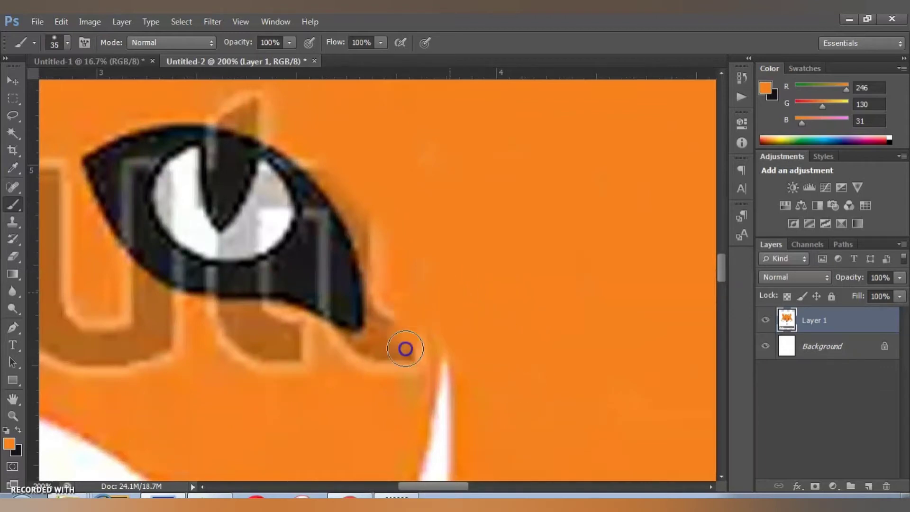
{"action": "scroll", "coordinate": [439, 372], "scroll_direction": "up", "scroll_amount": 1}
{"action": "scroll", "coordinate": [402, 369], "scroll_direction": "up", "scroll_amount": 1}
- At brush size 25, cover the brown shadow and light brown band along the eye outline
{"action": "key", "text": "bracketleft"}
{"action": "mouse_move", "coordinate": [480, 294]}
{"action": "left_mouse_down"}
{"action": "mouse_move", "coordinate": [488, 332]}
{"action": "mouse_move", "coordinate": [457, 150]}
{"action": "mouse_move", "coordinate": [433, 344]}
{"action": "mouse_move", "coordinate": [369, 335]}
{"action": "mouse_move", "coordinate": [444, 396]}
{"action": "left_mouse_up"}
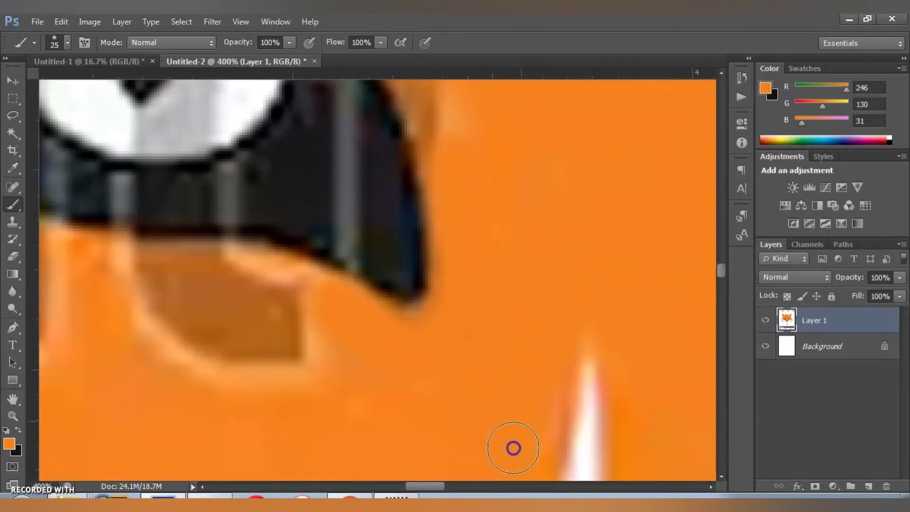
{"action": "left_click_drag", "start_coordinate": [582, 319], "coordinate": [513, 411]}
{"action": "mouse_move", "coordinate": [460, 377]}
{"action": "left_mouse_down"}
{"action": "mouse_move", "coordinate": [374, 231]}
{"action": "mouse_move", "coordinate": [301, 142]}
{"action": "left_mouse_up"}
{"action": "left_click_drag", "start_coordinate": [455, 319], "coordinate": [529, 392]}
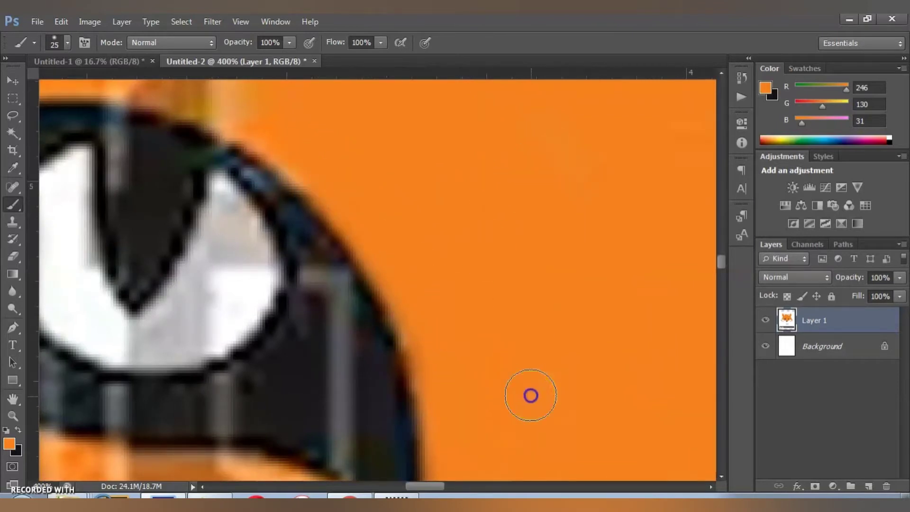
- Paint orange over the pale frame and brown shading left of and under the eye
{"action": "mouse_move", "coordinate": [266, 150]}
{"action": "left_mouse_down"}
{"action": "mouse_move", "coordinate": [483, 329]}
{"action": "mouse_move", "coordinate": [329, 254]}
{"action": "mouse_move", "coordinate": [439, 256]}
{"action": "mouse_move", "coordinate": [349, 217]}
{"action": "left_mouse_up"}
{"action": "mouse_move", "coordinate": [255, 245]}
{"action": "left_mouse_down"}
{"action": "mouse_move", "coordinate": [73, 266]}
{"action": "mouse_move", "coordinate": [400, 220]}
{"action": "mouse_move", "coordinate": [319, 242]}
{"action": "mouse_move", "coordinate": [240, 210]}
{"action": "mouse_move", "coordinate": [252, 301]}
{"action": "mouse_move", "coordinate": [310, 205]}
{"action": "left_mouse_up"}
{"action": "mouse_move", "coordinate": [260, 191]}
{"action": "left_mouse_down"}
{"action": "mouse_move", "coordinate": [260, 242]}
{"action": "mouse_move", "coordinate": [311, 183]}
{"action": "left_mouse_up"}
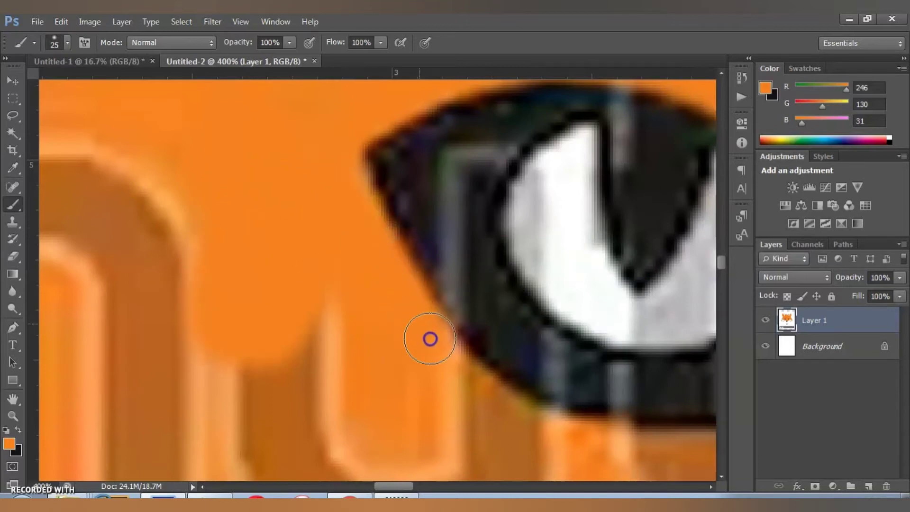
{"action": "left_click_drag", "start_coordinate": [416, 396], "coordinate": [305, 157]}
{"action": "key", "text": "["}
{"action": "key", "text": "["}
{"action": "mouse_move", "coordinate": [395, 292]}
{"action": "left_mouse_down"}
{"action": "mouse_move", "coordinate": [317, 186]}
{"action": "mouse_move", "coordinate": [326, 209]}
{"action": "mouse_move", "coordinate": [323, 139]}
{"action": "mouse_move", "coordinate": [389, 190]}
{"action": "mouse_move", "coordinate": [315, 152]}
{"action": "mouse_move", "coordinate": [321, 177]}
{"action": "mouse_move", "coordinate": [485, 240]}
{"action": "left_mouse_up"}
{"action": "mouse_move", "coordinate": [419, 203]}
{"action": "left_mouse_down"}
{"action": "mouse_move", "coordinate": [628, 211]}
{"action": "mouse_move", "coordinate": [488, 212]}
{"action": "mouse_move", "coordinate": [573, 260]}
{"action": "mouse_move", "coordinate": [290, 261]}
{"action": "mouse_move", "coordinate": [284, 270]}
{"action": "mouse_move", "coordinate": [185, 231]}
{"action": "mouse_move", "coordinate": [280, 215]}
{"action": "left_mouse_up"}
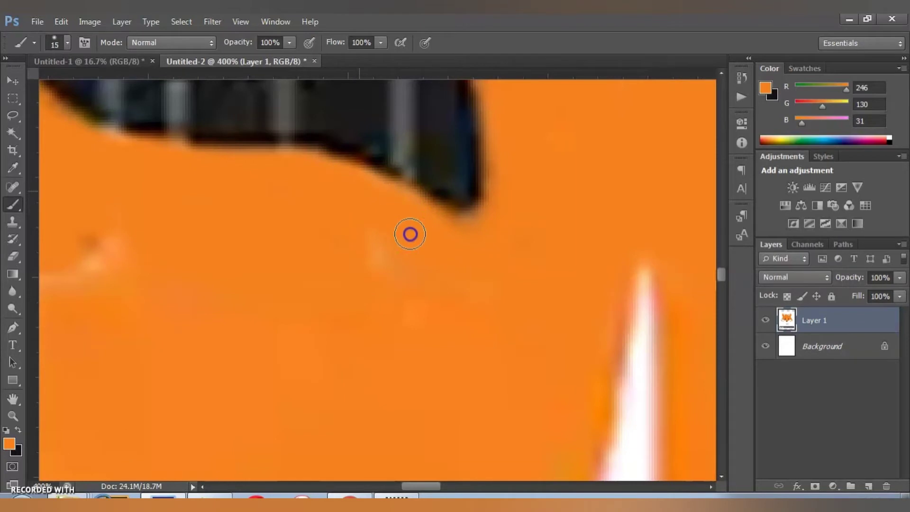
{"action": "mouse_move", "coordinate": [484, 255]}
{"action": "left_mouse_down"}
{"action": "mouse_move", "coordinate": [492, 225]}
{"action": "mouse_move", "coordinate": [349, 226]}
{"action": "mouse_move", "coordinate": [266, 250]}
{"action": "mouse_move", "coordinate": [245, 231]}
{"action": "mouse_move", "coordinate": [387, 342]}
{"action": "left_mouse_up"}
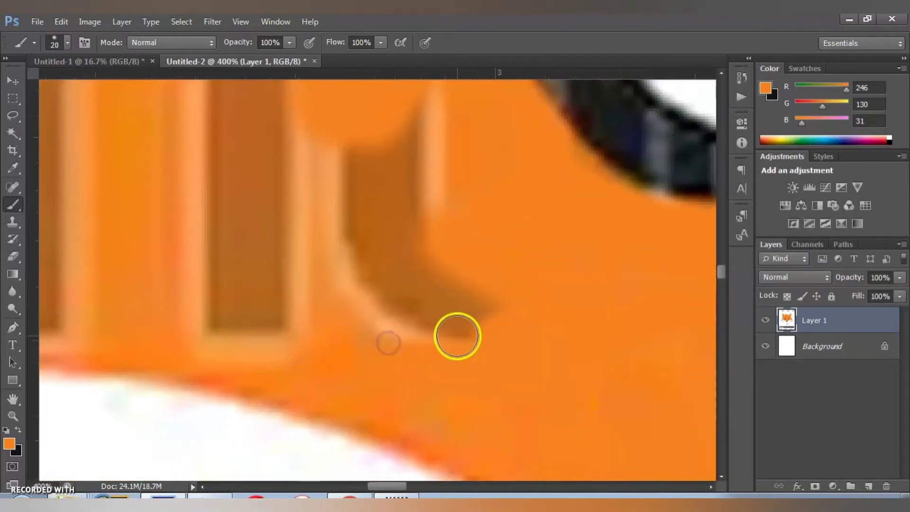
- At brush size 50, paint over the under-eye shading, the letter n and the brown vertical bar
{"action": "key", "text": "bracketright"}
{"action": "key", "text": "bracketright"}
{"action": "key", "text": "bracketright"}
{"action": "mouse_move", "coordinate": [482, 331]}
{"action": "left_mouse_down"}
{"action": "mouse_move", "coordinate": [341, 187]}
{"action": "mouse_move", "coordinate": [423, 272]}
{"action": "mouse_move", "coordinate": [362, 193]}
{"action": "left_mouse_up"}
{"action": "left_click_drag", "start_coordinate": [291, 229], "coordinate": [440, 306]}
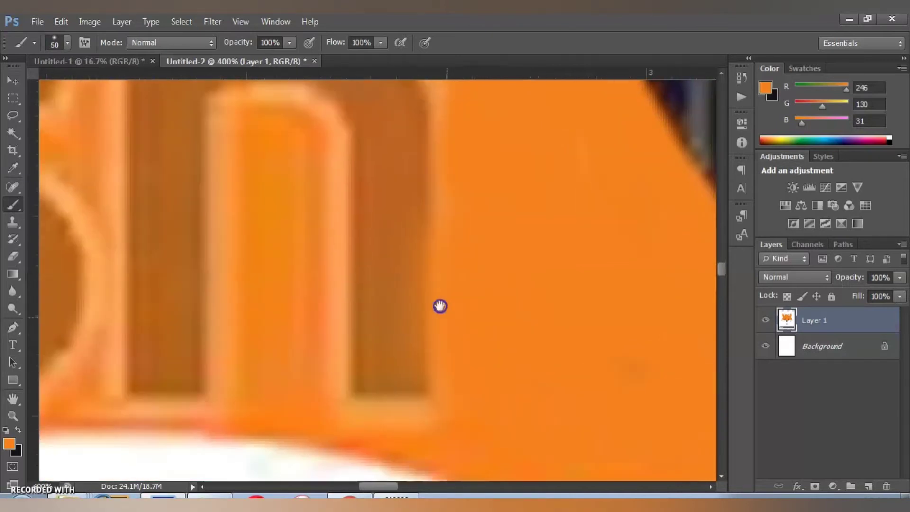
{"action": "mouse_move", "coordinate": [441, 380]}
{"action": "left_mouse_down"}
{"action": "mouse_move", "coordinate": [327, 360]}
{"action": "mouse_move", "coordinate": [486, 360]}
{"action": "left_mouse_up"}
{"action": "mouse_move", "coordinate": [495, 388]}
{"action": "left_mouse_down"}
{"action": "mouse_move", "coordinate": [512, 242]}
{"action": "mouse_move", "coordinate": [447, 392]}
{"action": "mouse_move", "coordinate": [463, 229]}
{"action": "left_mouse_up"}
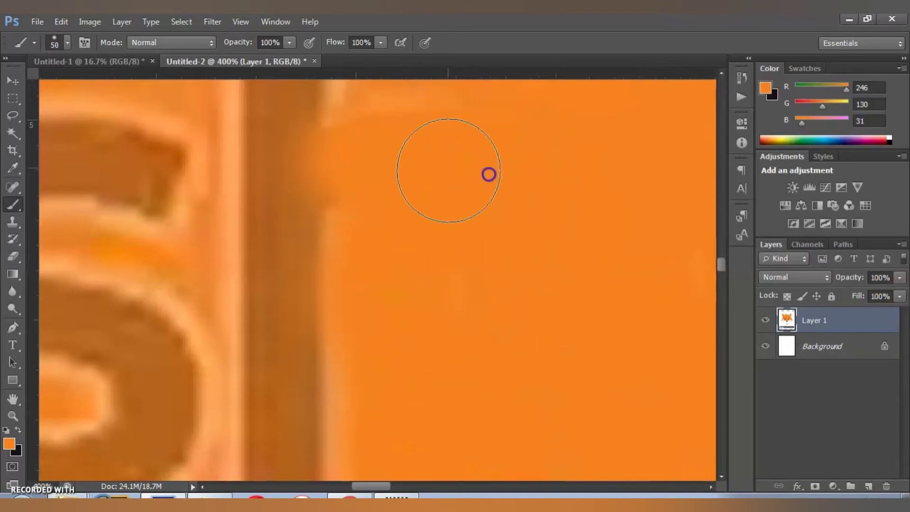
{"action": "left_click_drag", "start_coordinate": [489, 174], "coordinate": [501, 301]}
{"action": "mouse_move", "coordinate": [345, 272]}
{"action": "left_mouse_down"}
{"action": "mouse_move", "coordinate": [348, 120]}
{"action": "mouse_move", "coordinate": [394, 323]}
{"action": "mouse_move", "coordinate": [401, 279]}
{"action": "mouse_move", "coordinate": [258, 307]}
{"action": "left_mouse_up"}
{"action": "left_click_drag", "start_coordinate": [356, 258], "coordinate": [466, 151]}
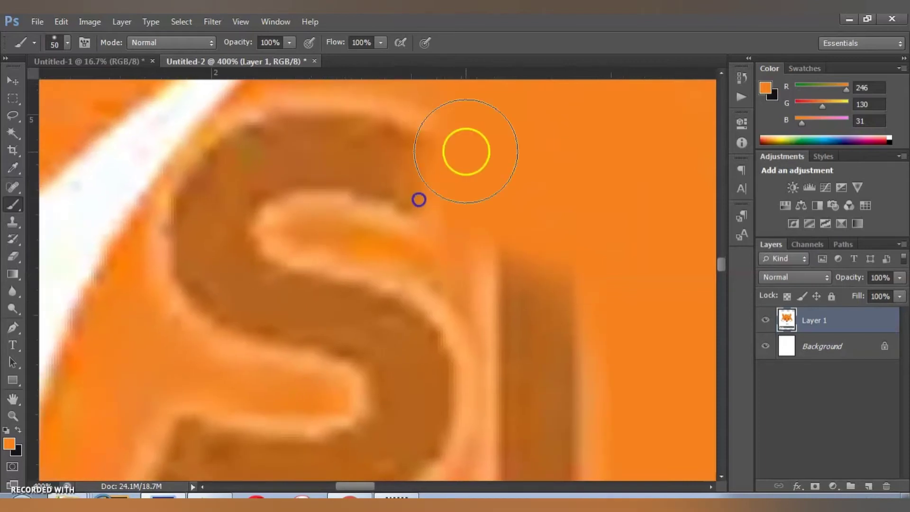
{"action": "mouse_move", "coordinate": [573, 304]}
{"action": "left_mouse_down"}
{"action": "mouse_move", "coordinate": [528, 315]}
{"action": "mouse_move", "coordinate": [398, 197]}
{"action": "left_mouse_up"}
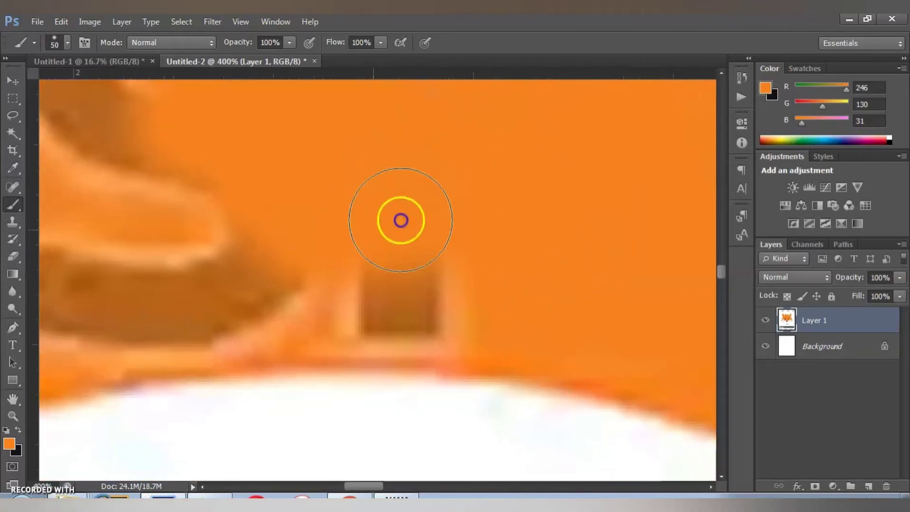
- With brushes of 30 and 15, cover the remaining bar, S tail and triangle, then zoom out to 100%
{"action": "key", "text": "bracketleft"}
{"action": "key", "text": "bracketleft"}
{"action": "mouse_move", "coordinate": [467, 294]}
{"action": "left_mouse_down"}
{"action": "mouse_move", "coordinate": [407, 308]}
{"action": "mouse_move", "coordinate": [482, 329]}
{"action": "mouse_move", "coordinate": [269, 327]}
{"action": "mouse_move", "coordinate": [260, 292]}
{"action": "left_mouse_up"}
{"action": "mouse_move", "coordinate": [179, 288]}
{"action": "left_mouse_down"}
{"action": "mouse_move", "coordinate": [506, 288]}
{"action": "mouse_move", "coordinate": [372, 349]}
{"action": "mouse_move", "coordinate": [341, 294]}
{"action": "mouse_move", "coordinate": [398, 342]}
{"action": "mouse_move", "coordinate": [529, 344]}
{"action": "left_mouse_up"}
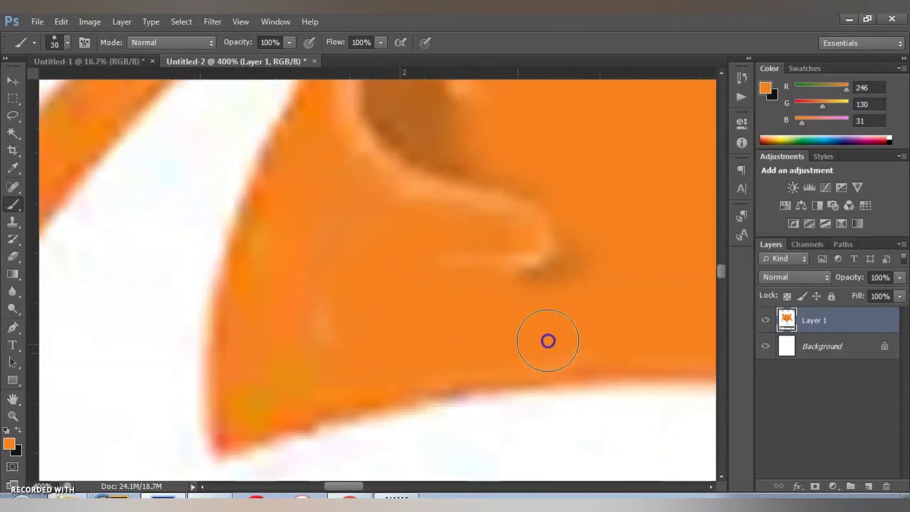
{"action": "left_click_drag", "start_coordinate": [341, 339], "coordinate": [591, 229]}
{"action": "mouse_move", "coordinate": [530, 229]}
{"action": "left_mouse_down"}
{"action": "mouse_move", "coordinate": [376, 368]}
{"action": "mouse_move", "coordinate": [337, 255]}
{"action": "mouse_move", "coordinate": [388, 240]}
{"action": "left_mouse_up"}
{"action": "left_click_drag", "start_coordinate": [315, 274], "coordinate": [296, 350]}
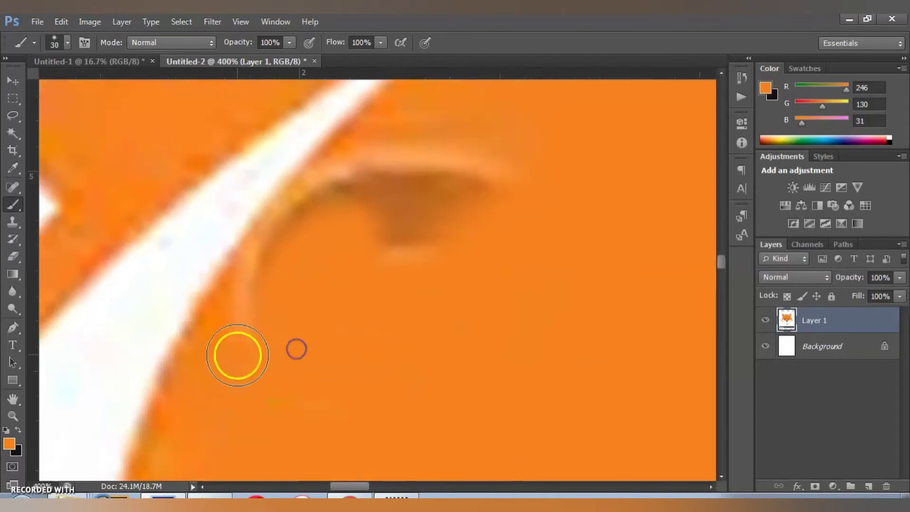
{"action": "key", "text": "bracketleft"}
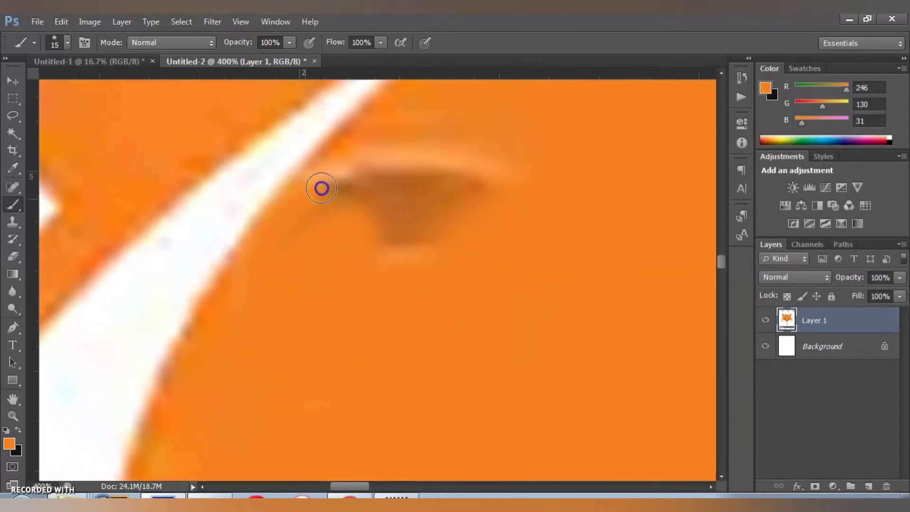
{"action": "mouse_move", "coordinate": [382, 150]}
{"action": "left_mouse_down"}
{"action": "mouse_move", "coordinate": [458, 183]}
{"action": "mouse_move", "coordinate": [449, 212]}
{"action": "mouse_move", "coordinate": [492, 158]}
{"action": "mouse_move", "coordinate": [386, 264]}
{"action": "mouse_move", "coordinate": [401, 268]}
{"action": "mouse_move", "coordinate": [247, 388]}
{"action": "left_mouse_up"}
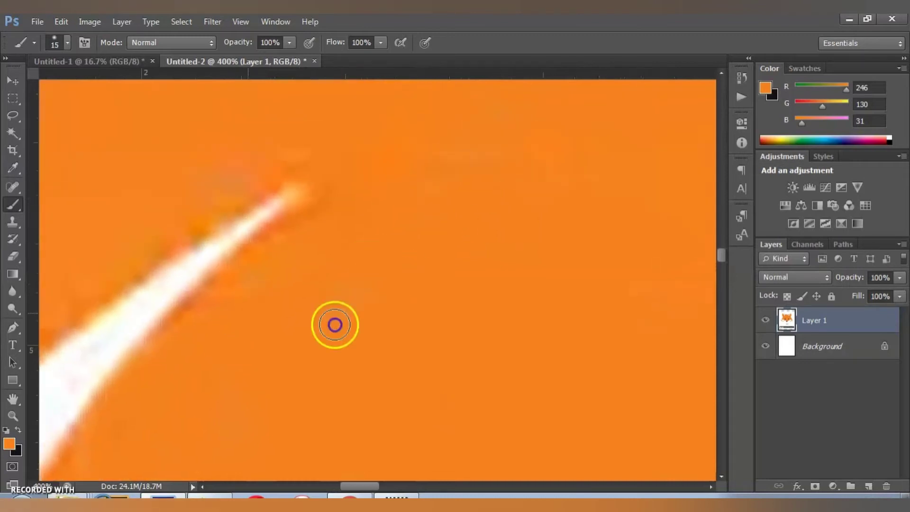
{"action": "left_click_drag", "start_coordinate": [469, 147], "coordinate": [396, 138]}
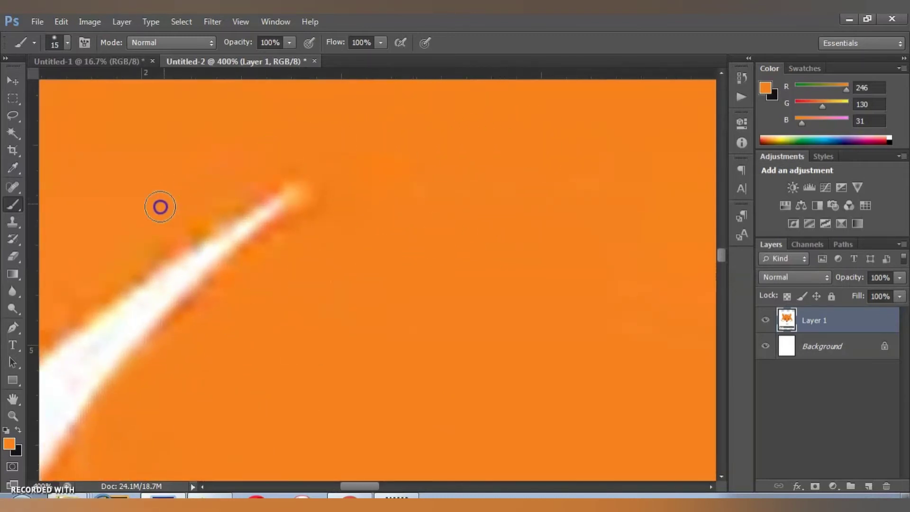
{"action": "key", "text": "ctrl+minus"}
{"action": "key", "text": "ctrl+minus"}
{"action": "key", "text": "ctrl+minus"}
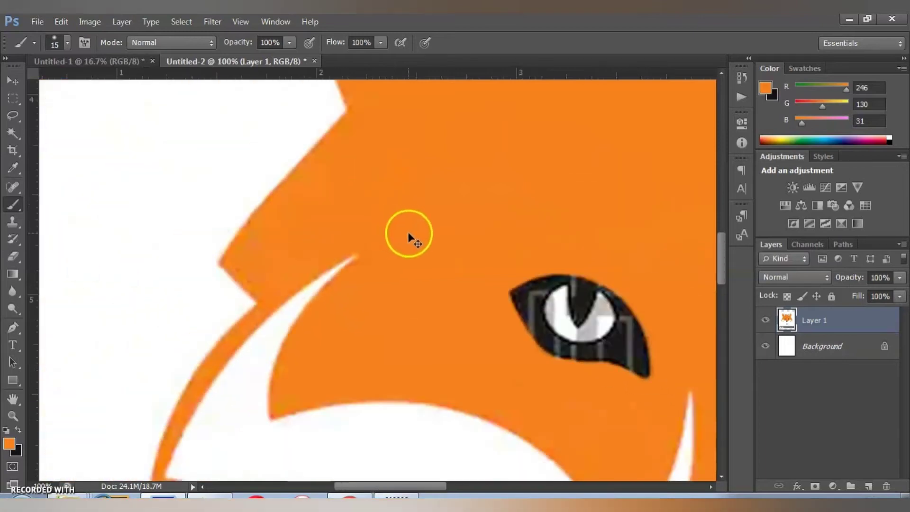
- Sample the eye's dark grey and paint over the grey stripes along its lower-right edge and rim
{"action": "scroll", "coordinate": [488, 263], "scroll_direction": "down", "scroll_amount": 1}
{"action": "scroll", "coordinate": [537, 288], "scroll_direction": "down", "scroll_amount": 2}
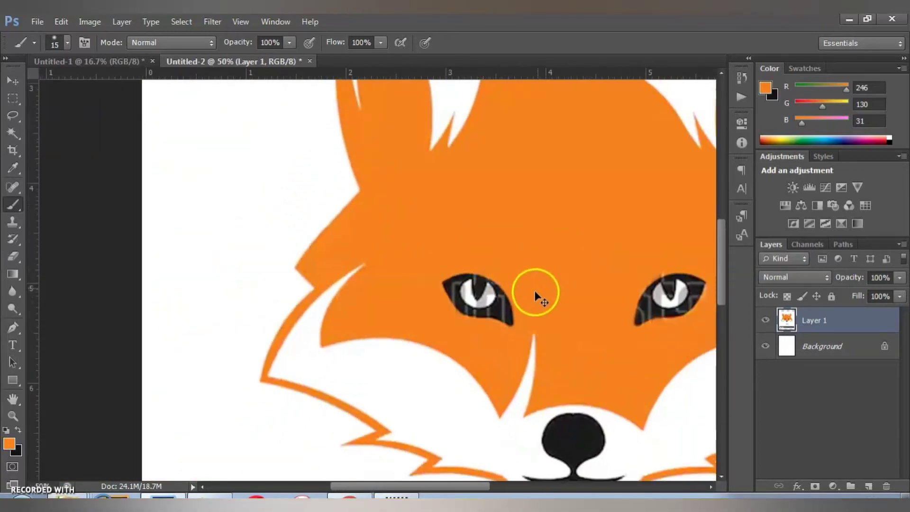
{"action": "scroll", "coordinate": [548, 332], "scroll_direction": "up", "scroll_amount": 4}
{"action": "scroll", "coordinate": [551, 324], "scroll_direction": "up", "scroll_amount": 1}
{"action": "left_click_drag", "start_coordinate": [552, 324], "coordinate": [246, 203]}
{"action": "left_click", "coordinate": [500, 319], "text": "alt"}
{"action": "mouse_move", "coordinate": [501, 321]}
{"action": "left_mouse_down"}
{"action": "mouse_move", "coordinate": [490, 339]}
{"action": "mouse_move", "coordinate": [450, 264]}
{"action": "left_mouse_up"}
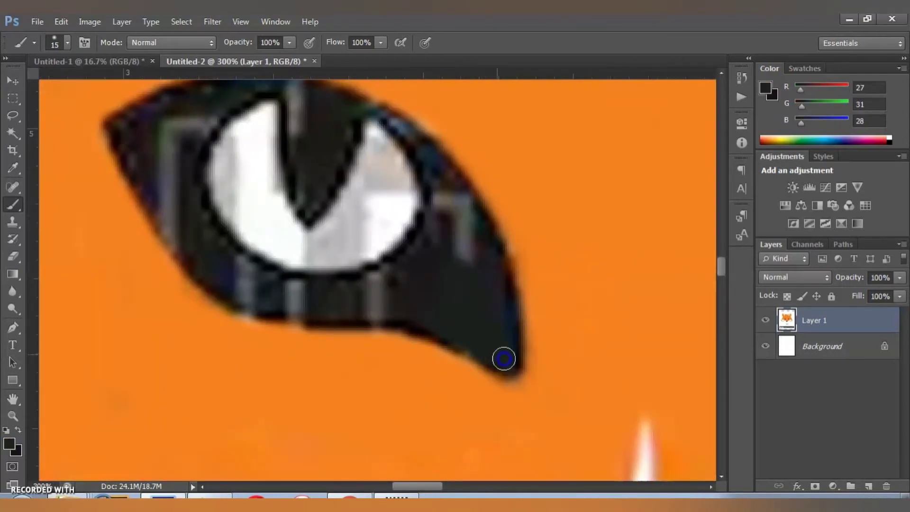
{"action": "left_click_drag", "start_coordinate": [486, 277], "coordinate": [442, 185]}
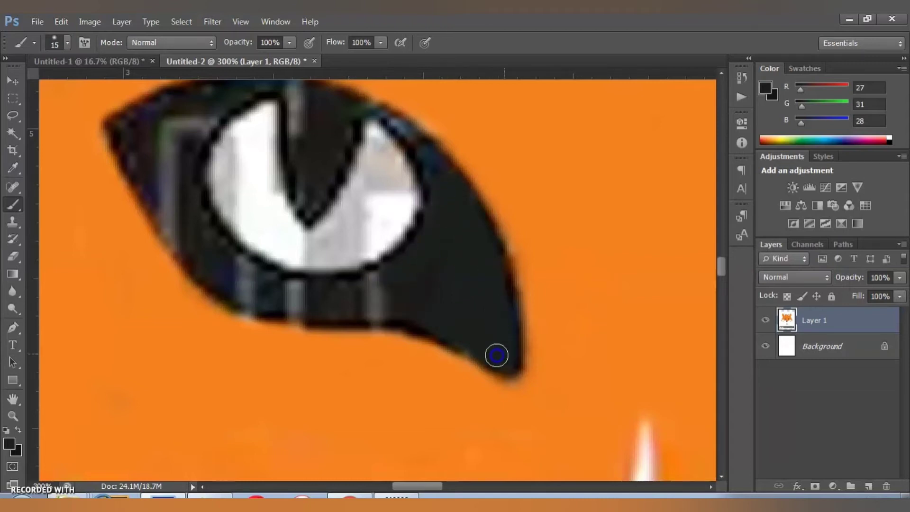
{"action": "left_click_drag", "start_coordinate": [347, 295], "coordinate": [436, 279]}
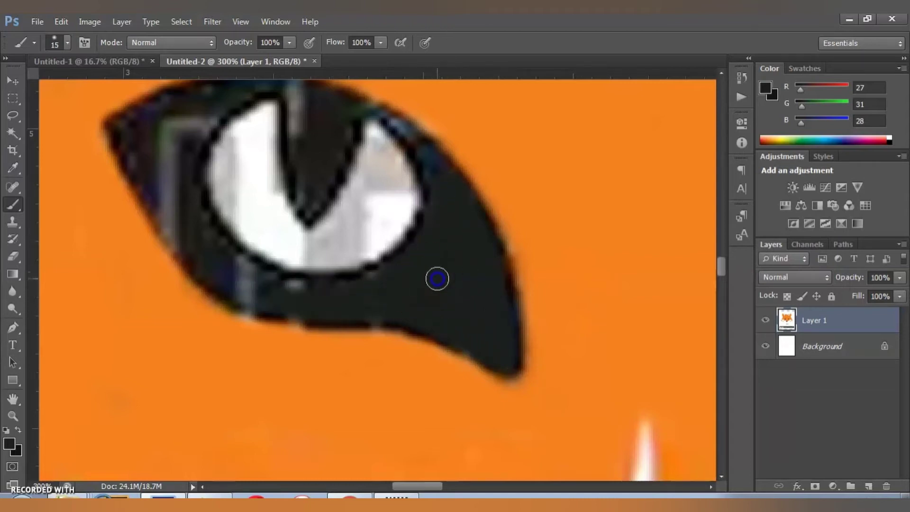
- Darken the grey streaks inside the eye's upper-left rim and the pupil
{"action": "left_click_drag", "start_coordinate": [288, 291], "coordinate": [464, 339]}
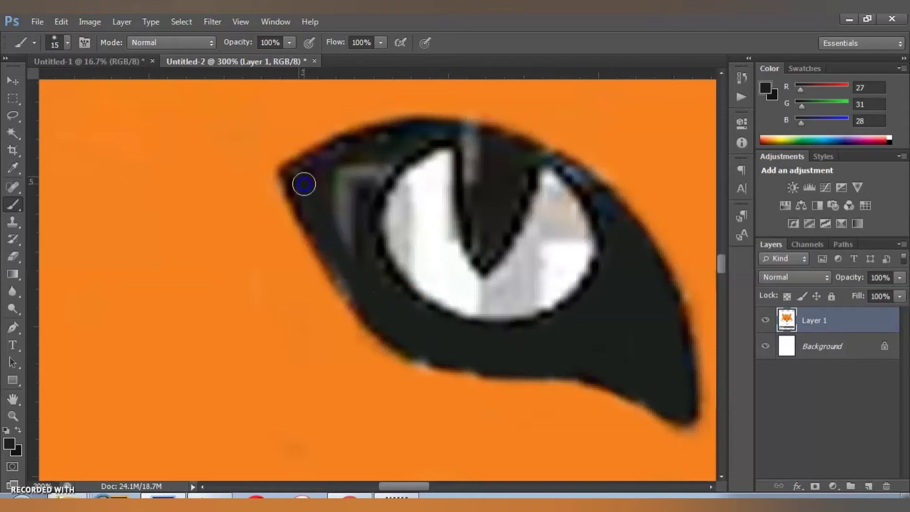
{"action": "left_click_drag", "start_coordinate": [359, 287], "coordinate": [336, 217]}
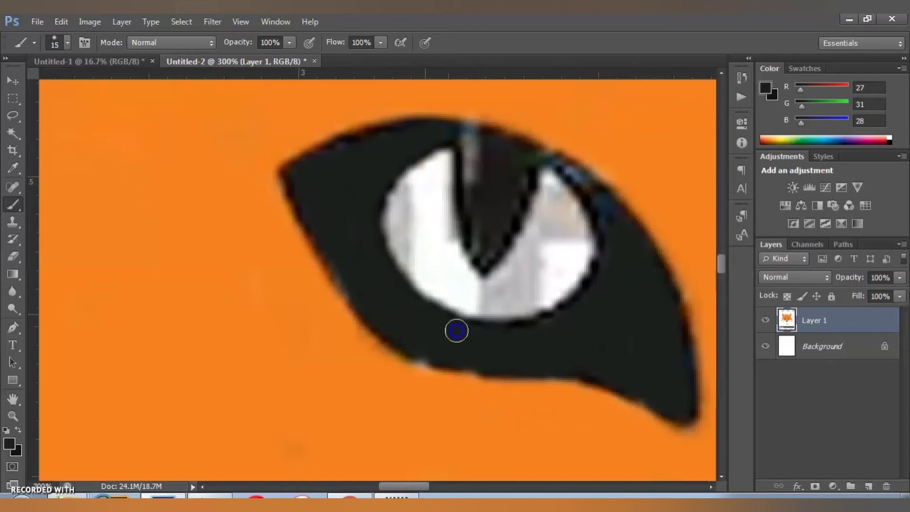
{"action": "scroll", "coordinate": [531, 283], "scroll_direction": "up", "scroll_amount": 2}
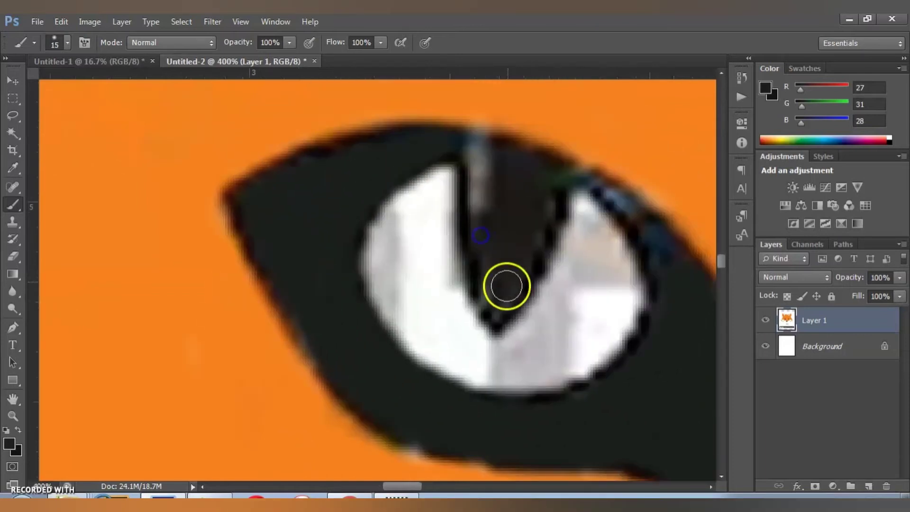
{"action": "left_click_drag", "start_coordinate": [492, 236], "coordinate": [464, 152]}
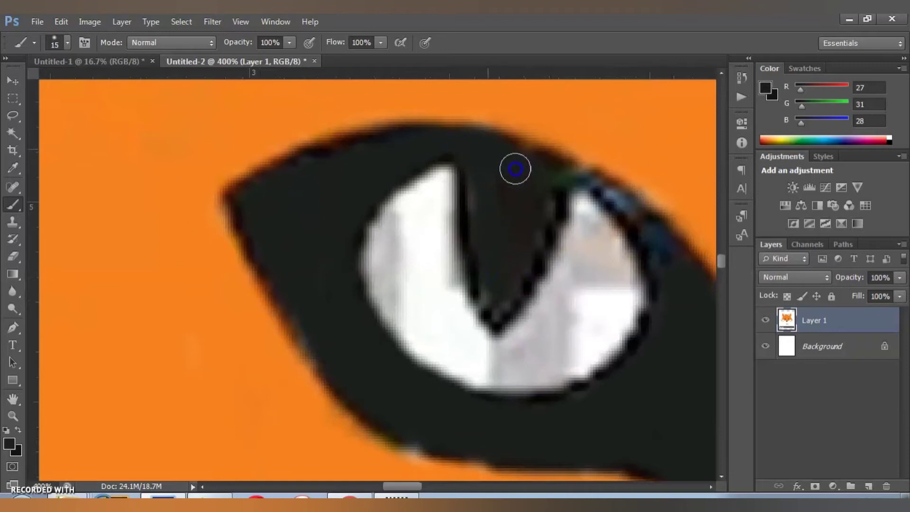
{"action": "left_click_drag", "start_coordinate": [482, 191], "coordinate": [491, 263]}
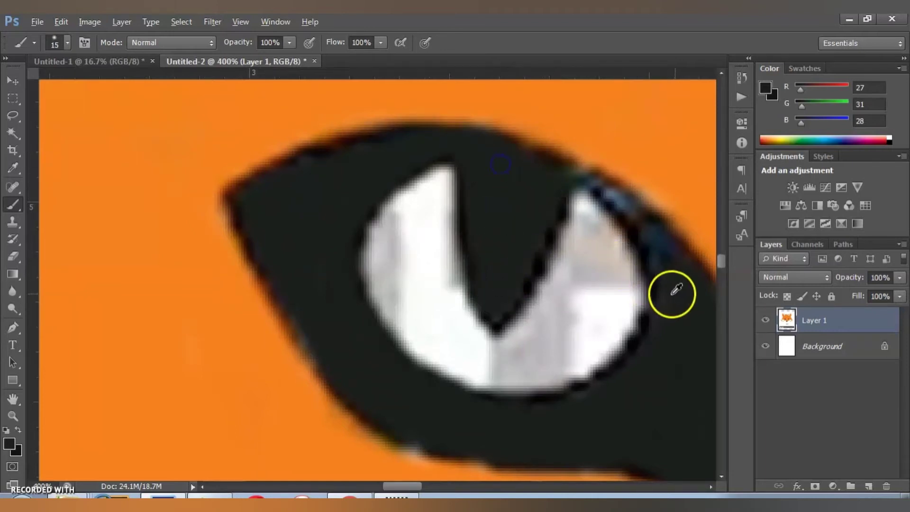
- With a smaller brush, paint black over pale bluish pixels on the eye's right and lower-left edges
{"action": "left_click_drag", "start_coordinate": [673, 291], "coordinate": [512, 249]}
{"action": "key", "text": "bracketleft"}
{"action": "key", "text": "bracketleft"}
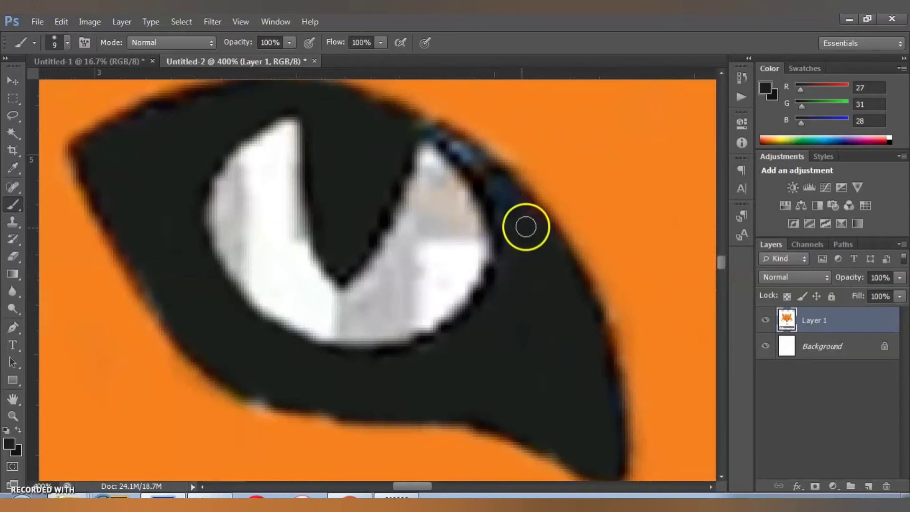
{"action": "left_click_drag", "start_coordinate": [466, 162], "coordinate": [425, 132]}
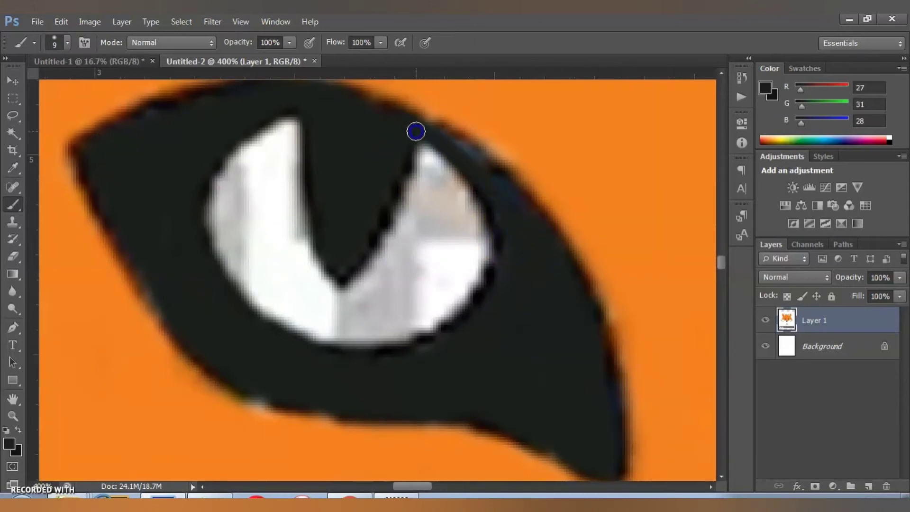
{"action": "left_click_drag", "start_coordinate": [439, 370], "coordinate": [553, 311]}
{"action": "left_click_drag", "start_coordinate": [341, 315], "coordinate": [370, 322]}
{"action": "left_click", "coordinate": [435, 369], "text": "alt"}
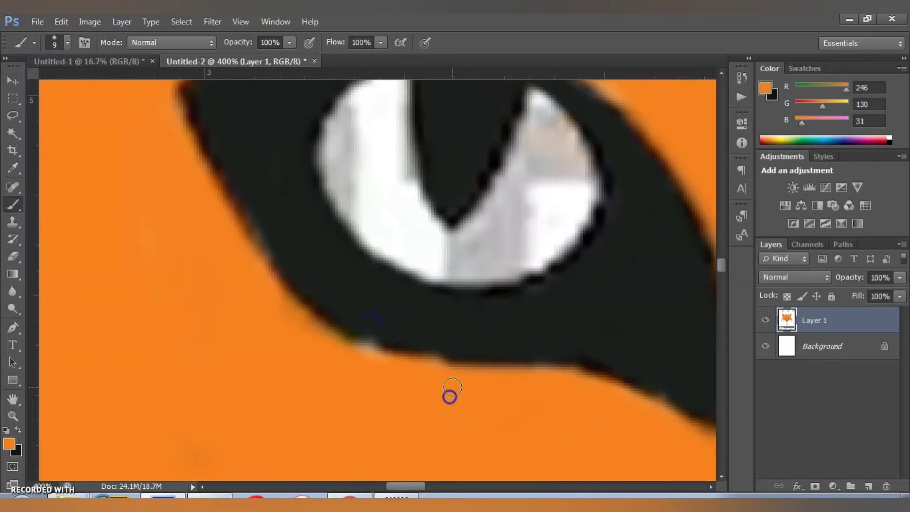
- Paint orange over the grey fringe along the eye's lower edge and black tip
{"action": "left_click_drag", "start_coordinate": [397, 364], "coordinate": [323, 334]}
{"action": "mouse_move", "coordinate": [384, 358]}
{"action": "left_mouse_down"}
{"action": "mouse_move", "coordinate": [579, 375]}
{"action": "mouse_move", "coordinate": [638, 402]}
{"action": "mouse_move", "coordinate": [529, 363]}
{"action": "mouse_move", "coordinate": [612, 361]}
{"action": "left_mouse_up"}
{"action": "left_click", "coordinate": [564, 344], "text": "alt"}
{"action": "left_click", "coordinate": [544, 377], "text": "alt"}
{"action": "left_click_drag", "start_coordinate": [543, 301], "coordinate": [493, 399]}
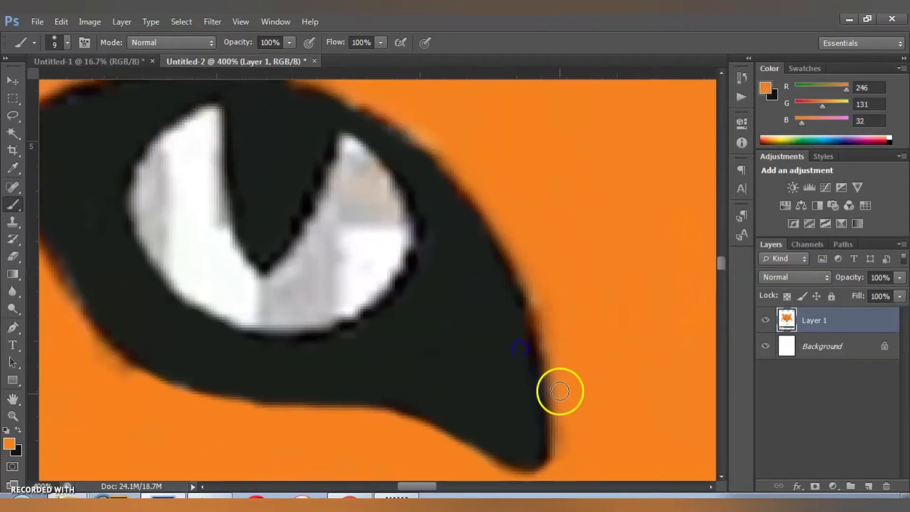
{"action": "mouse_move", "coordinate": [549, 345]}
{"action": "left_mouse_down"}
{"action": "mouse_move", "coordinate": [526, 272]}
{"action": "mouse_move", "coordinate": [465, 175]}
{"action": "mouse_move", "coordinate": [408, 128]}
{"action": "mouse_move", "coordinate": [346, 97]}
{"action": "mouse_move", "coordinate": [417, 195]}
{"action": "mouse_move", "coordinate": [493, 206]}
{"action": "mouse_move", "coordinate": [357, 156]}
{"action": "mouse_move", "coordinate": [285, 162]}
{"action": "mouse_move", "coordinate": [223, 179]}
{"action": "mouse_move", "coordinate": [101, 240]}
{"action": "left_mouse_up"}
- Cover the upper-left edge fringe in orange and touch up the left corner in near-black
{"action": "left_click", "coordinate": [524, 206], "text": "alt"}
{"action": "left_click_drag", "start_coordinate": [112, 279], "coordinate": [241, 234]}
{"action": "left_click", "coordinate": [378, 197], "text": "alt"}
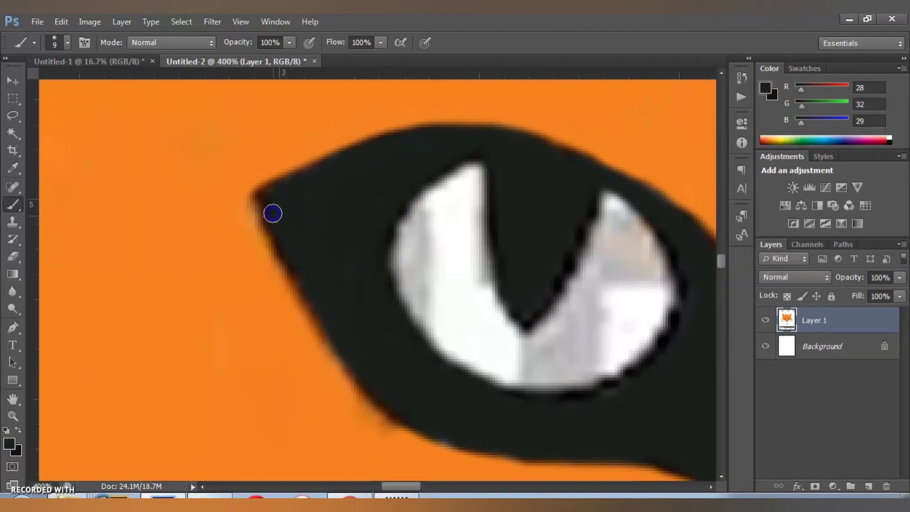
{"action": "left_click_drag", "start_coordinate": [463, 412], "coordinate": [355, 305]}
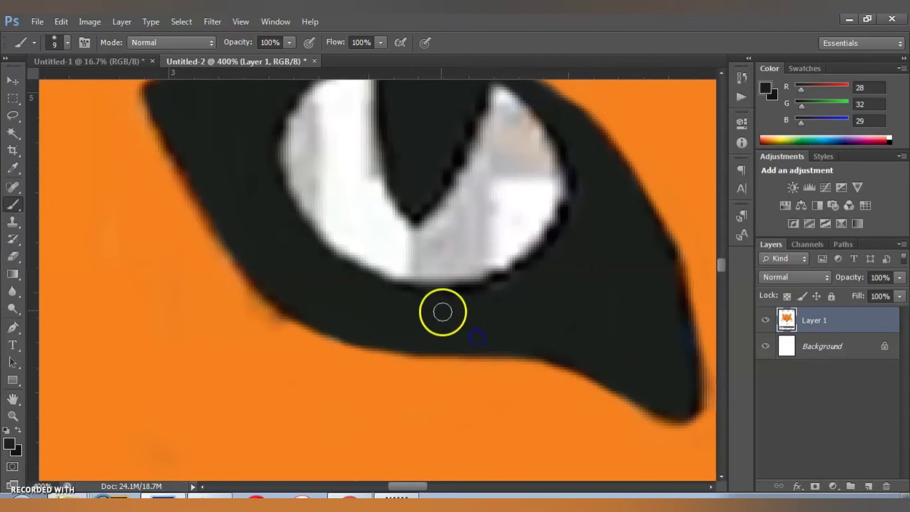
{"action": "left_click", "coordinate": [441, 314], "text": "alt"}
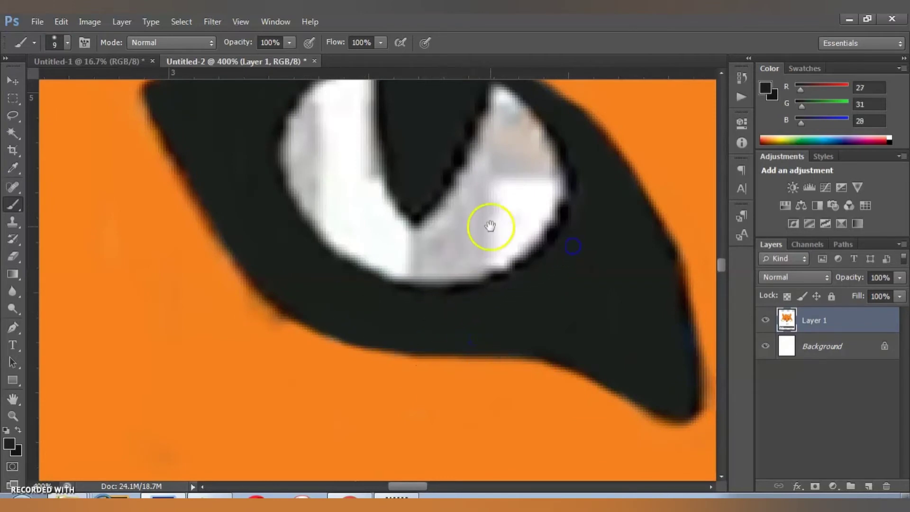
{"action": "left_click_drag", "start_coordinate": [490, 226], "coordinate": [480, 297]}
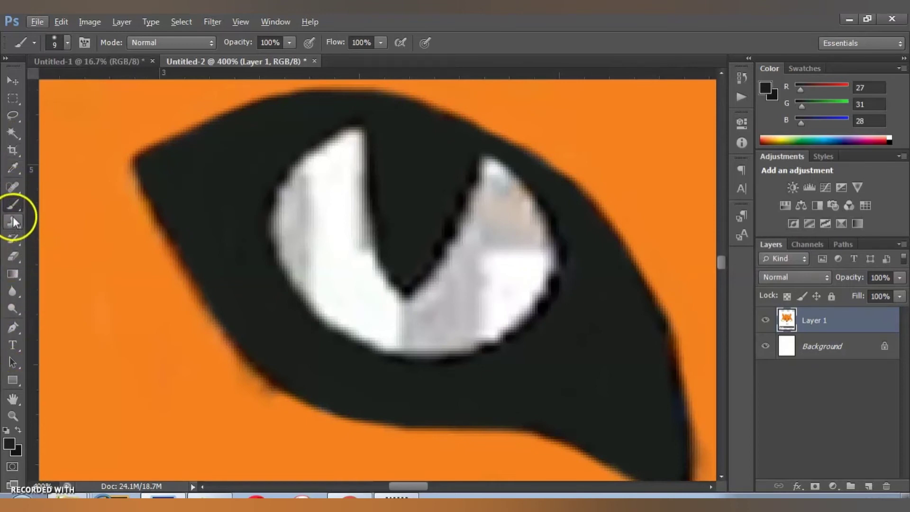
- Sample white from the eye and paint its grey edges and V-shaped area pure white
{"action": "left_click", "coordinate": [20, 165]}
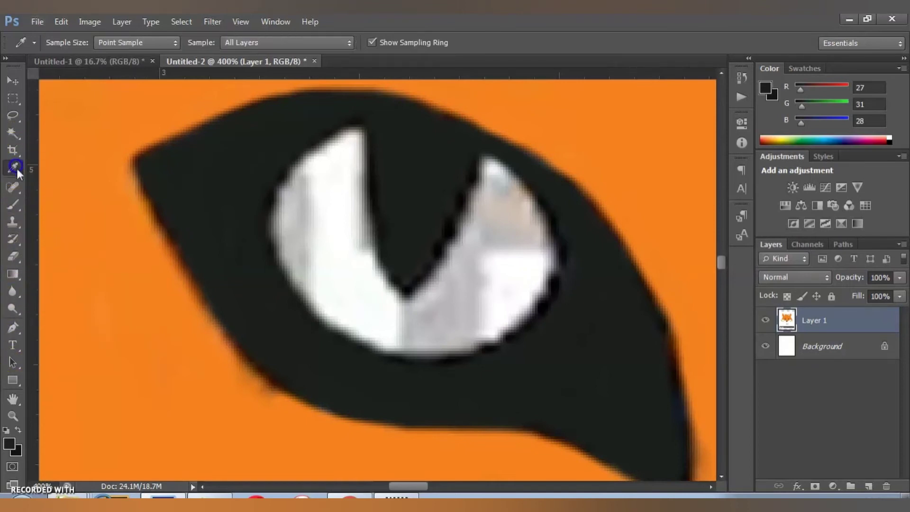
{"action": "left_click", "coordinate": [336, 193]}
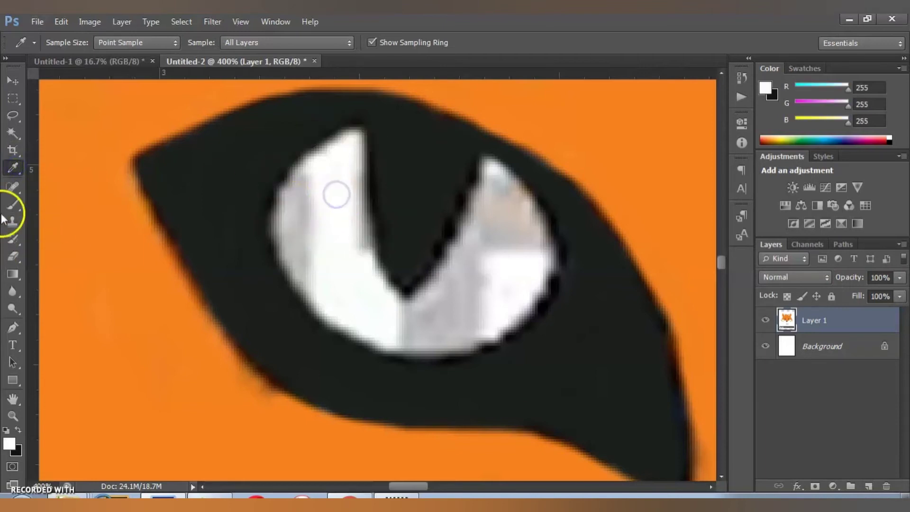
{"action": "left_click", "coordinate": [12, 204]}
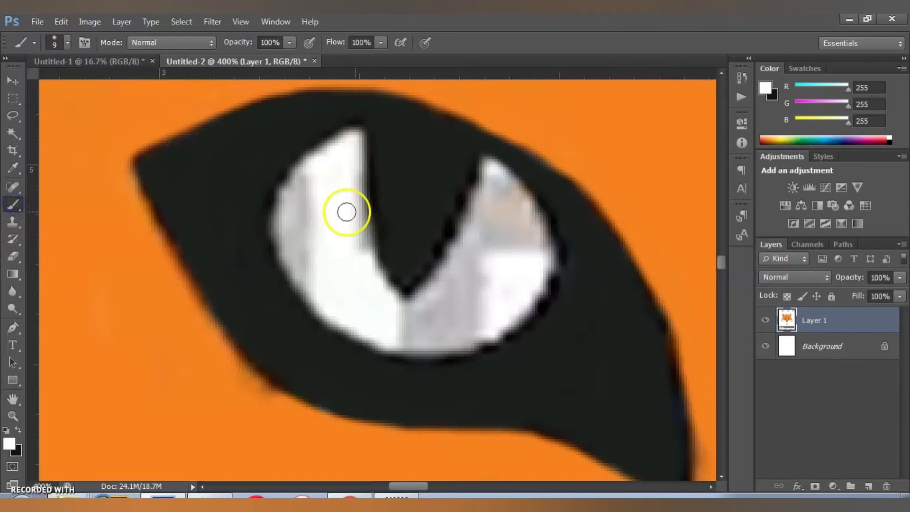
{"action": "mouse_move", "coordinate": [310, 176]}
{"action": "left_mouse_down"}
{"action": "mouse_move", "coordinate": [282, 211]}
{"action": "mouse_move", "coordinate": [294, 270]}
{"action": "mouse_move", "coordinate": [312, 280]}
{"action": "mouse_move", "coordinate": [313, 255]}
{"action": "left_mouse_up"}
{"action": "mouse_move", "coordinate": [339, 169]}
{"action": "left_mouse_down"}
{"action": "mouse_move", "coordinate": [359, 247]}
{"action": "mouse_move", "coordinate": [429, 320]}
{"action": "mouse_move", "coordinate": [402, 311]}
{"action": "mouse_move", "coordinate": [403, 324]}
{"action": "mouse_move", "coordinate": [449, 325]}
{"action": "mouse_move", "coordinate": [480, 306]}
{"action": "mouse_move", "coordinate": [449, 335]}
{"action": "mouse_move", "coordinate": [415, 340]}
{"action": "mouse_move", "coordinate": [457, 295]}
{"action": "mouse_move", "coordinate": [494, 183]}
{"action": "mouse_move", "coordinate": [468, 250]}
{"action": "mouse_move", "coordinate": [411, 310]}
{"action": "mouse_move", "coordinate": [485, 206]}
{"action": "mouse_move", "coordinate": [520, 215]}
{"action": "mouse_move", "coordinate": [506, 206]}
{"action": "mouse_move", "coordinate": [518, 195]}
{"action": "mouse_move", "coordinate": [545, 255]}
{"action": "mouse_move", "coordinate": [507, 313]}
{"action": "left_mouse_up"}
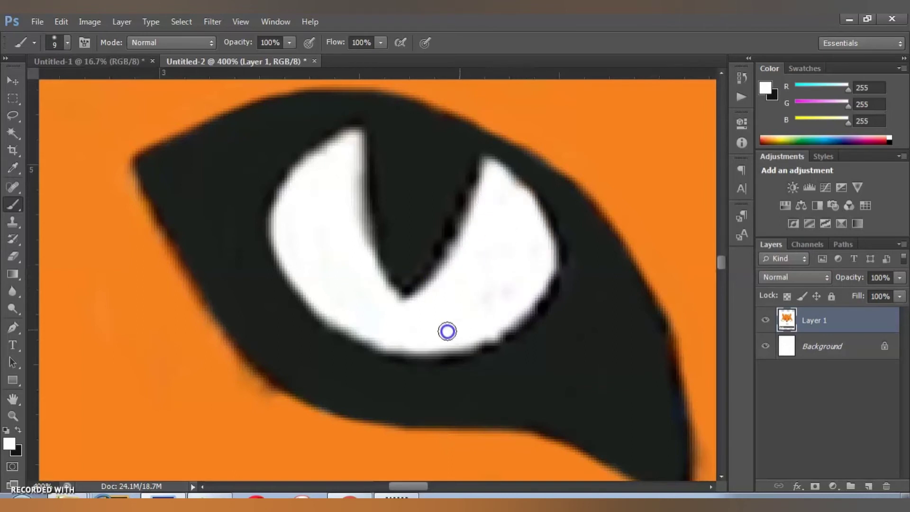
- Reshape the white area's lower rim with crisp near-black paint
{"action": "left_click", "coordinate": [575, 304], "text": "alt"}
{"action": "mouse_move", "coordinate": [567, 228]}
{"action": "left_mouse_down"}
{"action": "mouse_move", "coordinate": [557, 218]}
{"action": "mouse_move", "coordinate": [569, 271]}
{"action": "mouse_move", "coordinate": [549, 305]}
{"action": "left_mouse_up"}
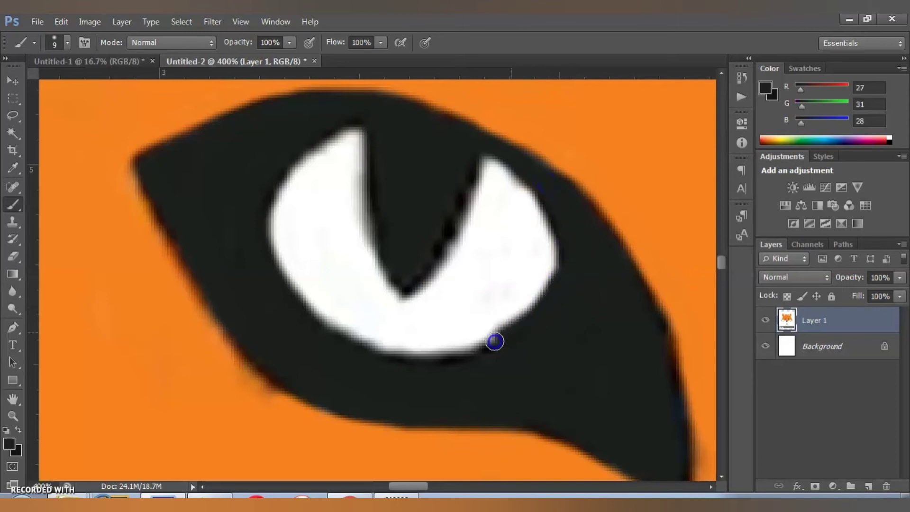
{"action": "mouse_move", "coordinate": [424, 359]}
{"action": "left_mouse_down"}
{"action": "mouse_move", "coordinate": [361, 345]}
{"action": "mouse_move", "coordinate": [296, 312]}
{"action": "left_mouse_up"}
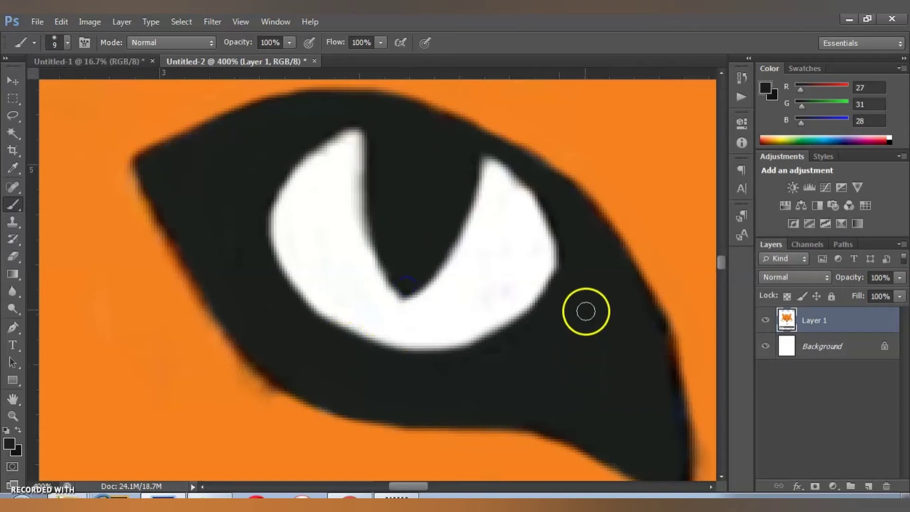
{"action": "left_click", "coordinate": [503, 342]}
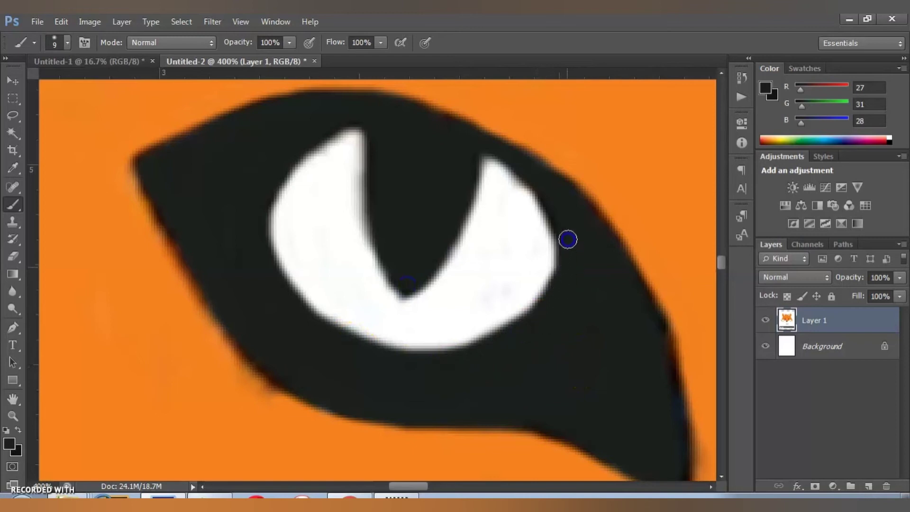
- Zoom out and bring the fox's other, still watermarked eye into close view
{"action": "key", "text": "ctrl+minus"}
{"action": "key", "text": "ctrl+minus"}
{"action": "key", "text": "ctrl+minus"}
{"action": "key", "text": "ctrl+minus"}
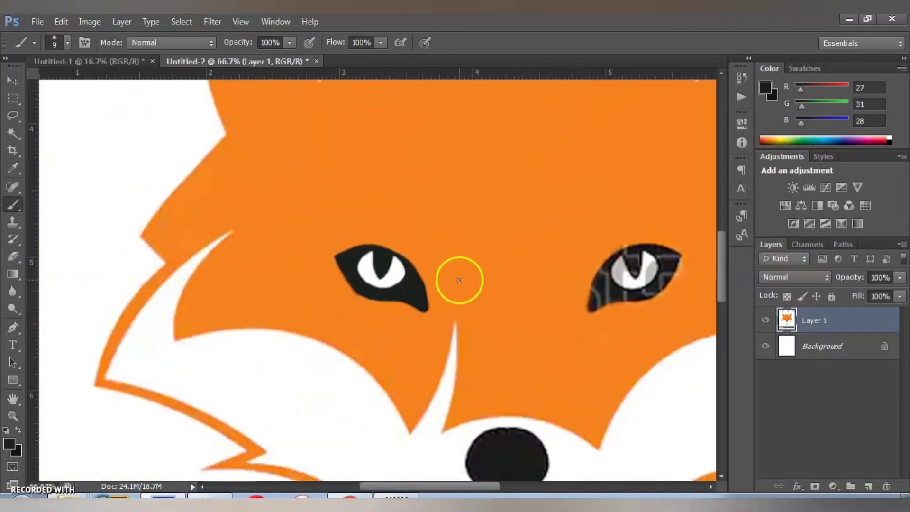
{"action": "left_click_drag", "start_coordinate": [460, 280], "coordinate": [345, 271]}
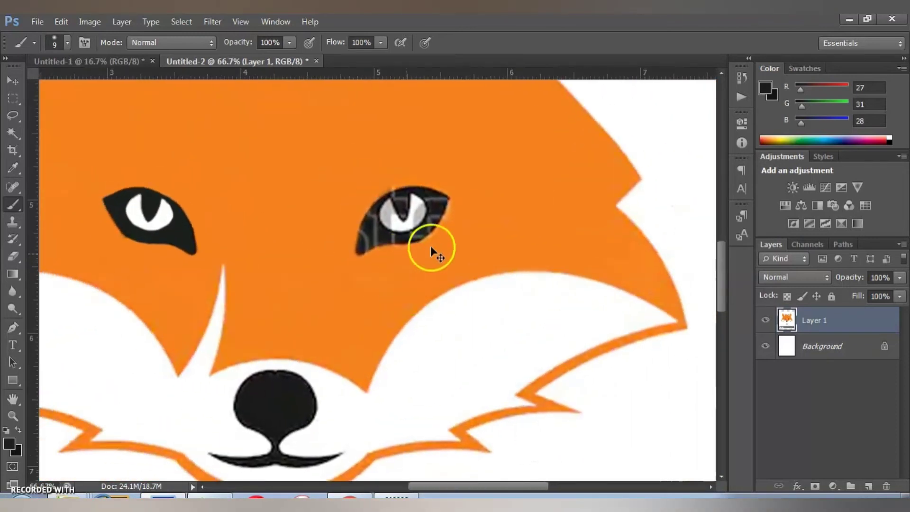
{"action": "scroll", "coordinate": [402, 260], "scroll_direction": "up", "scroll_amount": 2}
{"action": "scroll", "coordinate": [508, 198], "scroll_direction": "up", "scroll_amount": 1}
{"action": "scroll", "coordinate": [451, 162], "scroll_direction": "up", "scroll_amount": 1}
{"action": "scroll", "coordinate": [311, 421], "scroll_direction": "up", "scroll_amount": 1}
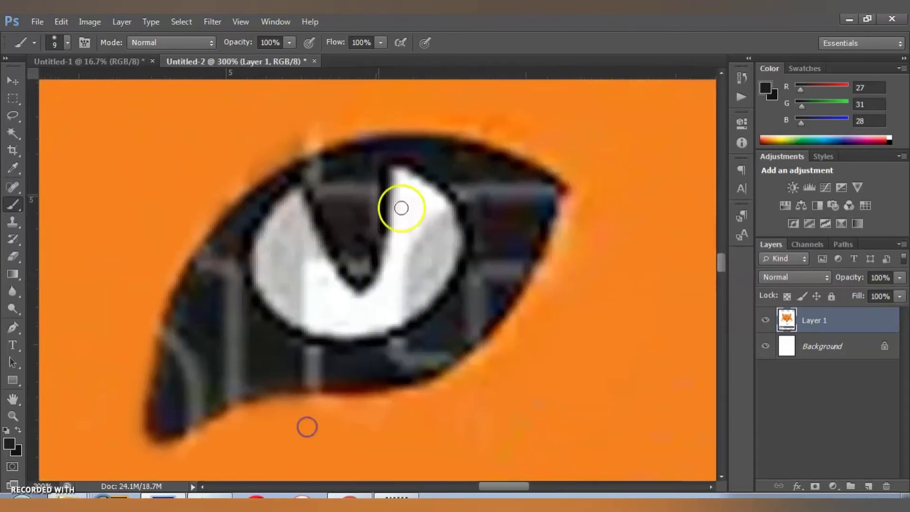
- Sample the near-black eye colour, set a size-15 brush, and blacken the eye's upper-right rim
{"action": "left_click", "coordinate": [473, 164], "text": "alt"}
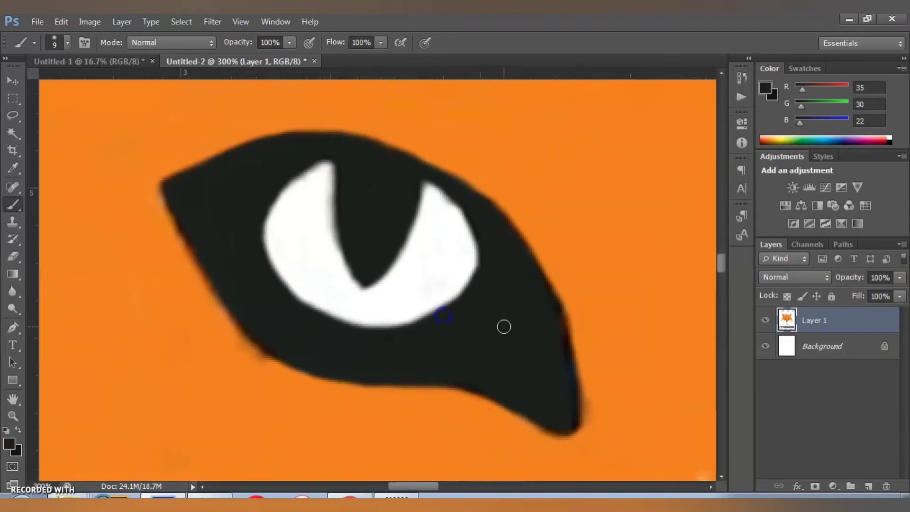
{"action": "left_click", "coordinate": [504, 327], "text": "alt"}
{"action": "mouse_move", "coordinate": [508, 319]}
{"action": "left_mouse_down"}
{"action": "mouse_move", "coordinate": [324, 273]}
{"action": "mouse_move", "coordinate": [551, 301]}
{"action": "left_mouse_up"}
{"action": "key", "text": "bracketright"}
{"action": "key", "text": "bracketright"}
{"action": "key", "text": "bracketright"}
{"action": "left_click_drag", "start_coordinate": [634, 274], "coordinate": [634, 221]}
{"action": "key", "text": "bracketleft"}
{"action": "key", "text": "bracketleft"}
{"action": "left_click_drag", "start_coordinate": [613, 179], "coordinate": [582, 171]}
{"action": "mouse_move", "coordinate": [646, 205]}
{"action": "left_mouse_down"}
{"action": "mouse_move", "coordinate": [648, 188]}
{"action": "mouse_move", "coordinate": [670, 211]}
{"action": "mouse_move", "coordinate": [635, 270]}
{"action": "mouse_move", "coordinate": [616, 266]}
{"action": "left_mouse_up"}
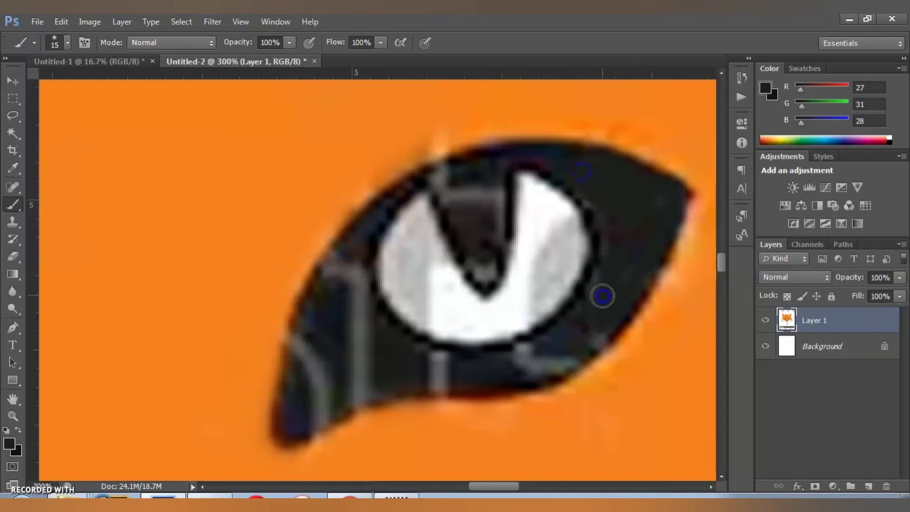
- Paint over the grey streaks along the eye's lower-right rim and lower edge in black
{"action": "mouse_move", "coordinate": [614, 304]}
{"action": "left_mouse_down"}
{"action": "mouse_move", "coordinate": [524, 362]}
{"action": "mouse_move", "coordinate": [558, 343]}
{"action": "left_mouse_up"}
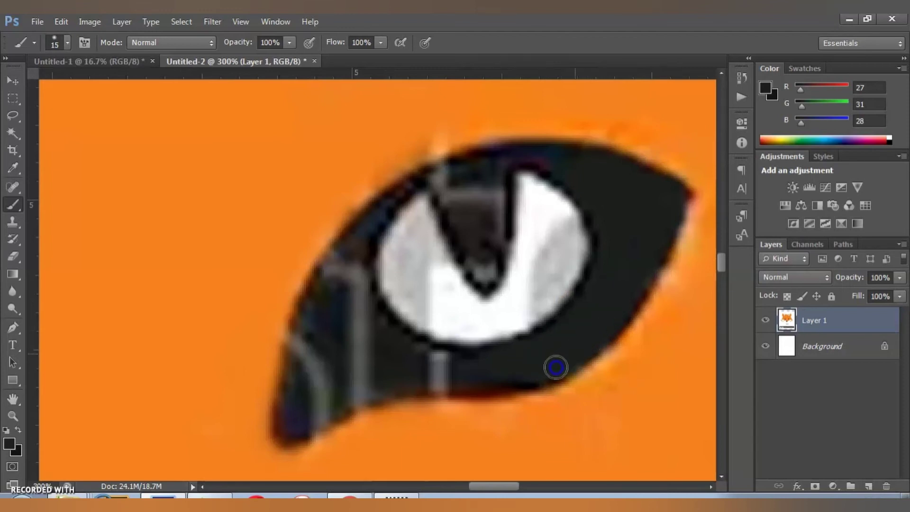
{"action": "mouse_move", "coordinate": [454, 368]}
{"action": "left_mouse_down"}
{"action": "mouse_move", "coordinate": [420, 370]}
{"action": "mouse_move", "coordinate": [365, 354]}
{"action": "left_mouse_up"}
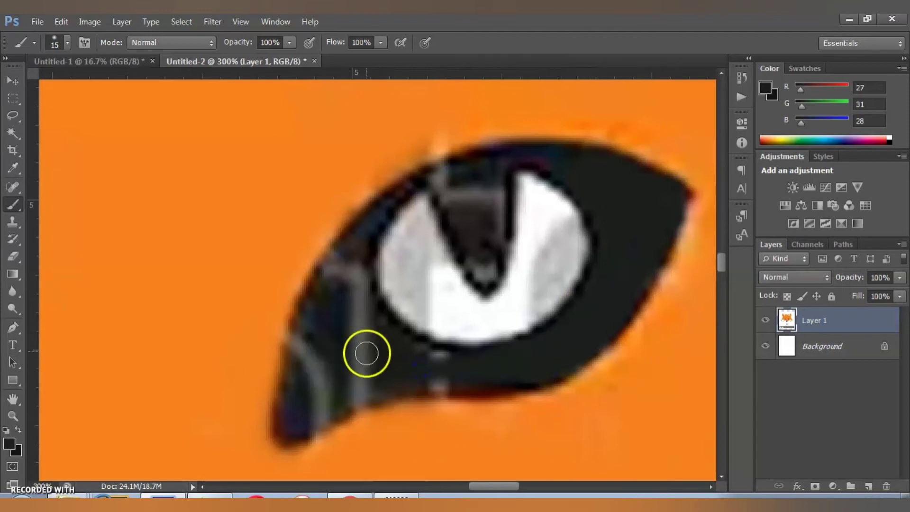
{"action": "mouse_move", "coordinate": [338, 270]}
{"action": "left_mouse_down"}
{"action": "mouse_move", "coordinate": [294, 412]}
{"action": "mouse_move", "coordinate": [317, 403]}
{"action": "left_mouse_up"}
{"action": "mouse_move", "coordinate": [332, 357]}
{"action": "left_mouse_down"}
{"action": "mouse_move", "coordinate": [311, 357]}
{"action": "mouse_move", "coordinate": [349, 291]}
{"action": "mouse_move", "coordinate": [374, 319]}
{"action": "mouse_move", "coordinate": [458, 357]}
{"action": "mouse_move", "coordinate": [349, 371]}
{"action": "mouse_move", "coordinate": [319, 349]}
{"action": "left_mouse_up"}
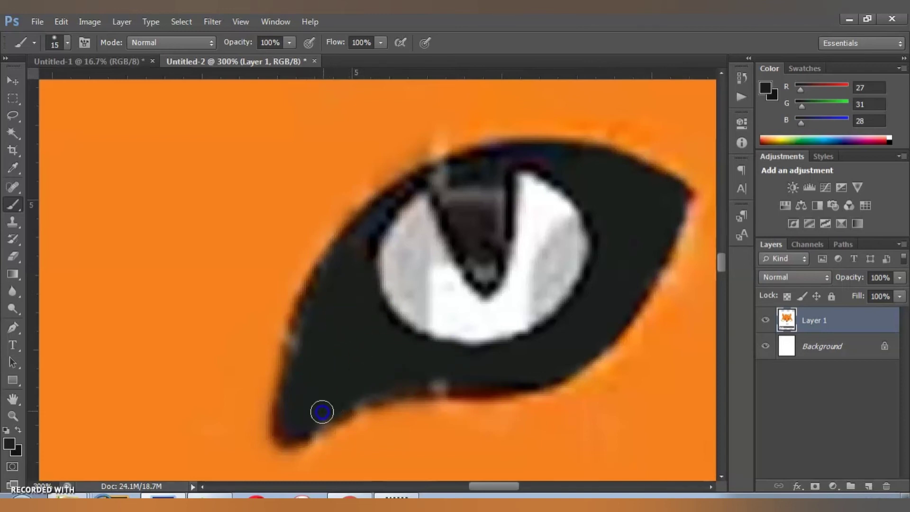
{"action": "mouse_move", "coordinate": [339, 412]}
{"action": "left_mouse_down"}
{"action": "mouse_move", "coordinate": [406, 383]}
{"action": "mouse_move", "coordinate": [497, 374]}
{"action": "left_mouse_up"}
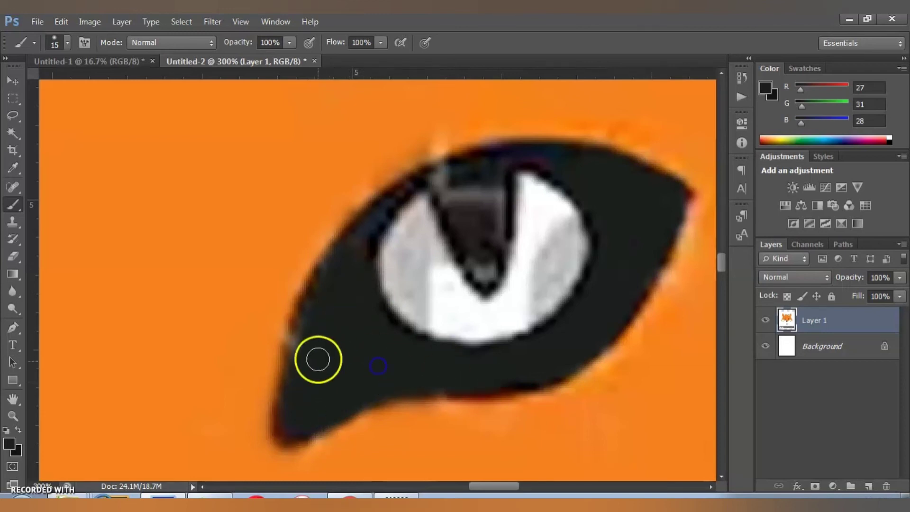
- Paint the grey patches and purplish tint inside the pupil solid black
{"action": "mouse_move", "coordinate": [438, 264]}
{"action": "left_mouse_down"}
{"action": "mouse_move", "coordinate": [479, 270]}
{"action": "mouse_move", "coordinate": [459, 217]}
{"action": "mouse_move", "coordinate": [461, 175]}
{"action": "left_mouse_up"}
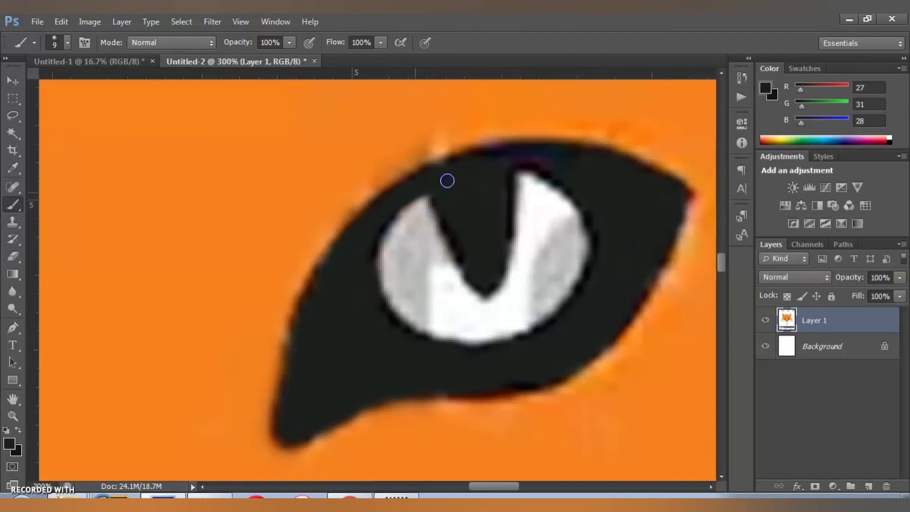
{"action": "left_click_drag", "start_coordinate": [509, 159], "coordinate": [571, 160]}
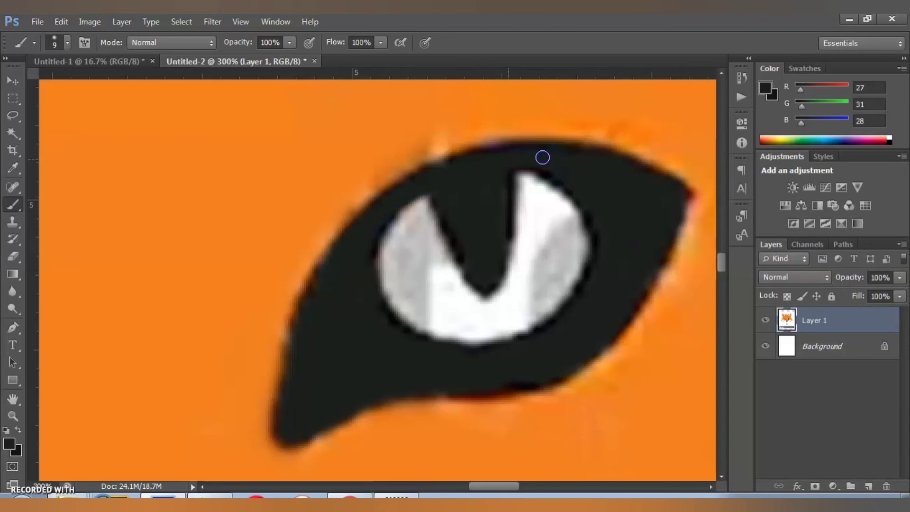
{"action": "left_click", "coordinate": [547, 213]}
{"action": "left_click", "coordinate": [16, 167]}
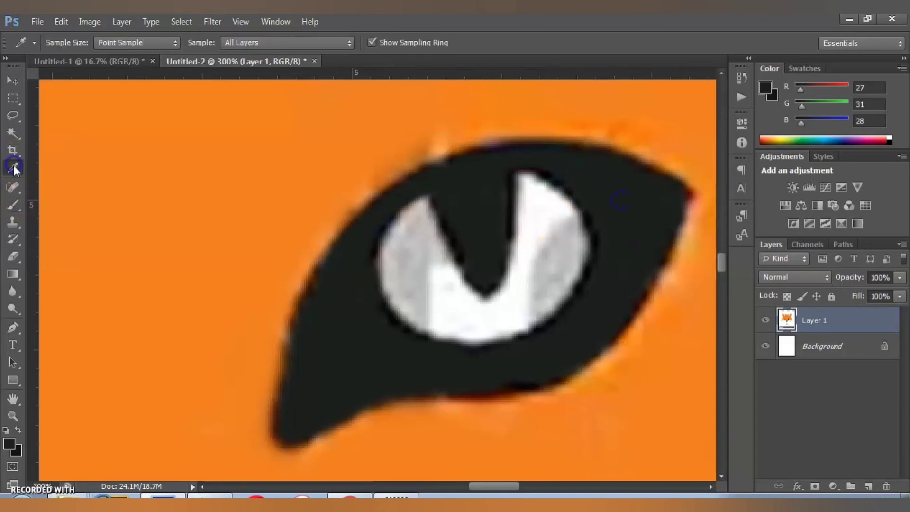
- Sample the iris white and paint over the grey streaks and shading in the iris
{"action": "left_click", "coordinate": [547, 205]}
{"action": "key", "text": "alt"}
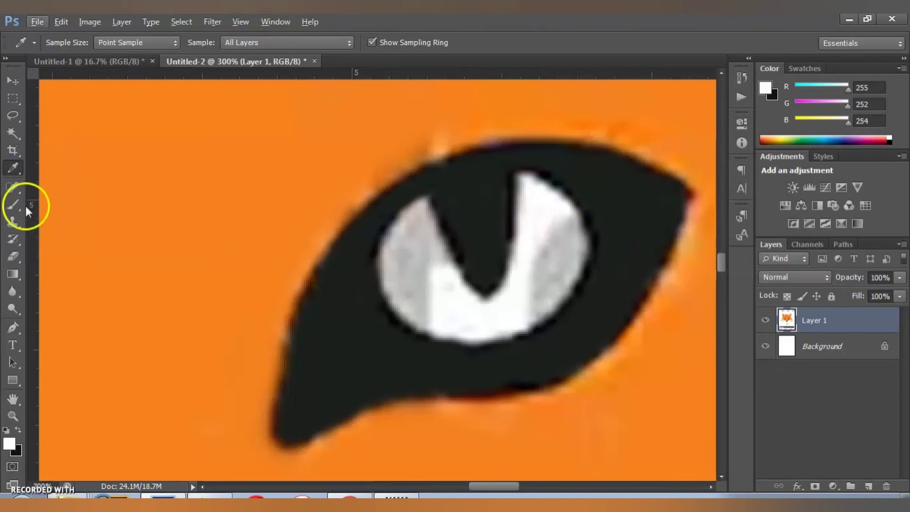
{"action": "left_click", "coordinate": [12, 205]}
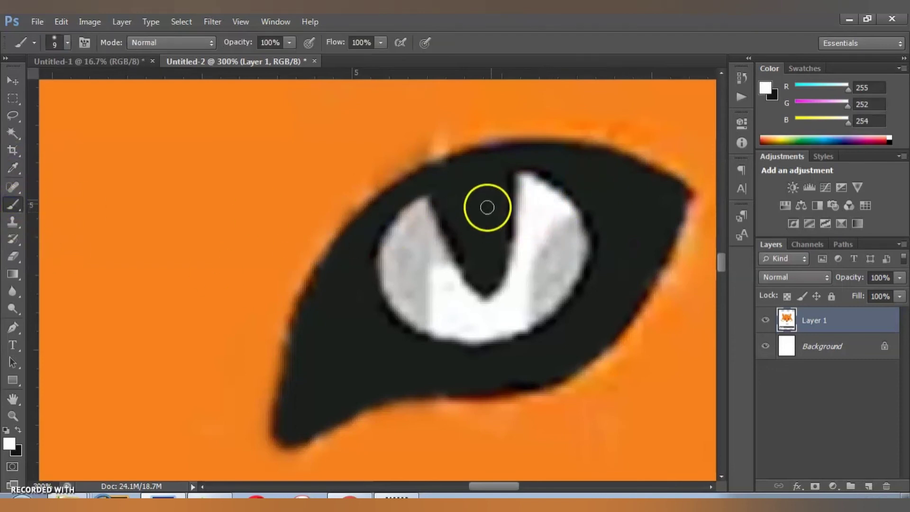
{"action": "mouse_move", "coordinate": [562, 236]}
{"action": "left_mouse_down"}
{"action": "mouse_move", "coordinate": [539, 272]}
{"action": "mouse_move", "coordinate": [568, 254]}
{"action": "mouse_move", "coordinate": [563, 223]}
{"action": "mouse_move", "coordinate": [560, 283]}
{"action": "mouse_move", "coordinate": [517, 322]}
{"action": "mouse_move", "coordinate": [553, 217]}
{"action": "left_mouse_up"}
{"action": "mouse_move", "coordinate": [522, 308]}
{"action": "left_mouse_down"}
{"action": "mouse_move", "coordinate": [431, 257]}
{"action": "mouse_move", "coordinate": [420, 220]}
{"action": "mouse_move", "coordinate": [469, 308]}
{"action": "mouse_move", "coordinate": [425, 219]}
{"action": "mouse_move", "coordinate": [400, 250]}
{"action": "mouse_move", "coordinate": [428, 317]}
{"action": "mouse_move", "coordinate": [411, 242]}
{"action": "mouse_move", "coordinate": [431, 325]}
{"action": "mouse_move", "coordinate": [418, 311]}
{"action": "mouse_move", "coordinate": [524, 326]}
{"action": "mouse_move", "coordinate": [433, 331]}
{"action": "mouse_move", "coordinate": [411, 309]}
{"action": "left_mouse_up"}
{"action": "left_click", "coordinate": [567, 270], "text": "alt"}
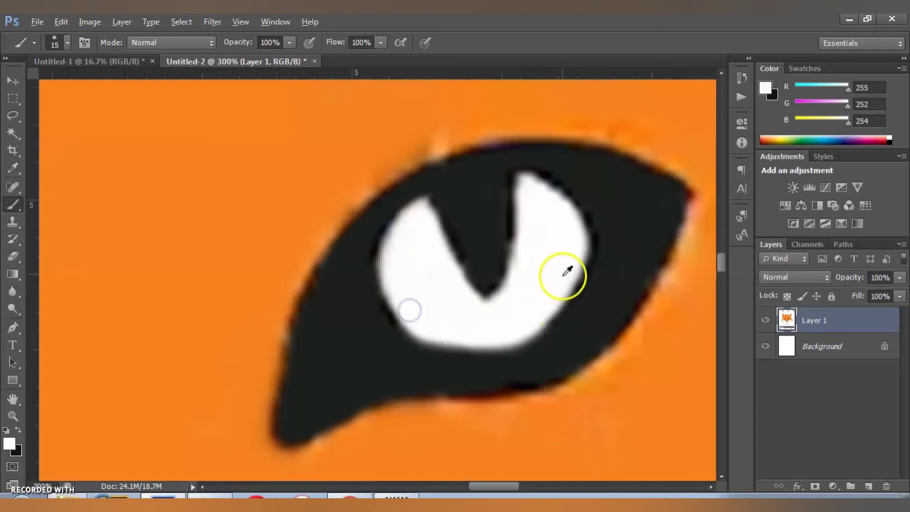
- Trim the lower iris edge in dark paint, then the eye's right and lower outline in orange
{"action": "left_click", "coordinate": [398, 359], "text": "alt"}
{"action": "mouse_move", "coordinate": [401, 356]}
{"action": "left_mouse_down"}
{"action": "mouse_move", "coordinate": [455, 362]}
{"action": "mouse_move", "coordinate": [565, 336]}
{"action": "left_mouse_up"}
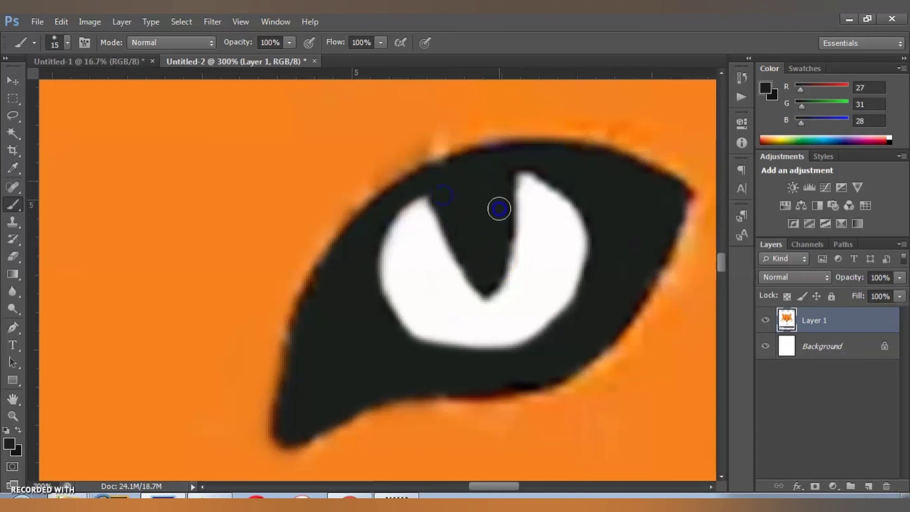
{"action": "left_click_drag", "start_coordinate": [579, 376], "coordinate": [469, 344]}
{"action": "left_click", "coordinate": [591, 294], "text": "alt"}
{"action": "left_click_drag", "start_coordinate": [596, 174], "coordinate": [560, 264]}
{"action": "mouse_move", "coordinate": [508, 337]}
{"action": "left_mouse_down"}
{"action": "mouse_move", "coordinate": [431, 371]}
{"action": "mouse_move", "coordinate": [248, 397]}
{"action": "mouse_move", "coordinate": [190, 433]}
{"action": "left_mouse_up"}
- Smooth the eye's upper-left and lower edges in orange and its left outline in near-black
{"action": "scroll", "coordinate": [204, 413], "scroll_direction": "up", "scroll_amount": 2}
{"action": "scroll", "coordinate": [218, 397], "scroll_direction": "left", "scroll_amount": 3}
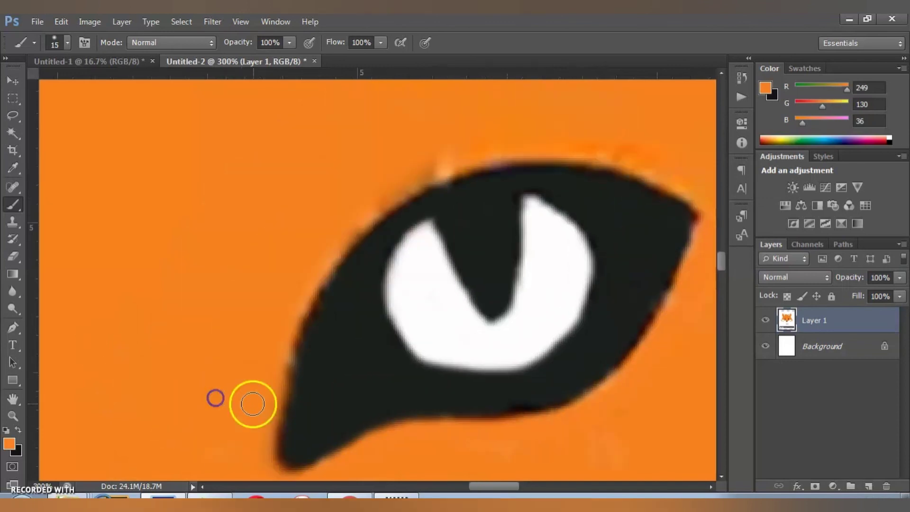
{"action": "mouse_move", "coordinate": [509, 135]}
{"action": "left_mouse_down"}
{"action": "mouse_move", "coordinate": [420, 177]}
{"action": "mouse_move", "coordinate": [341, 240]}
{"action": "mouse_move", "coordinate": [294, 300]}
{"action": "mouse_move", "coordinate": [273, 370]}
{"action": "left_mouse_up"}
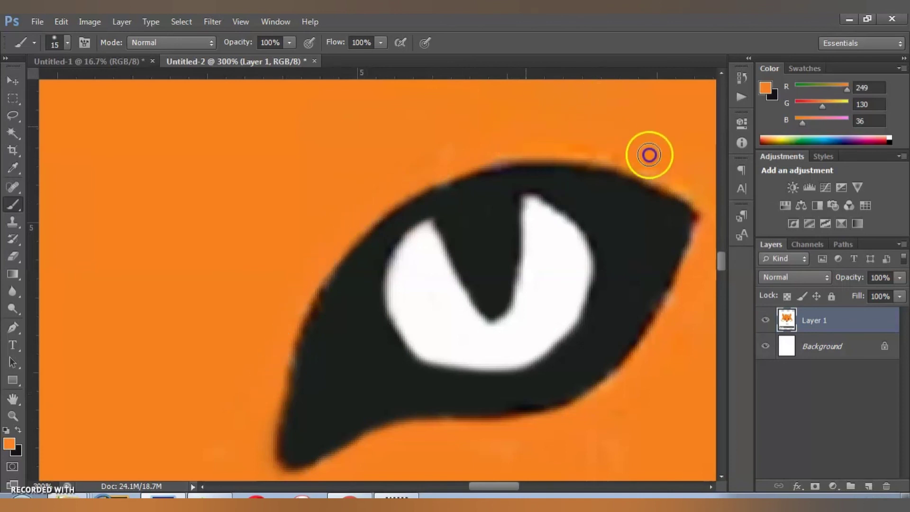
{"action": "left_click_drag", "start_coordinate": [699, 182], "coordinate": [594, 139]}
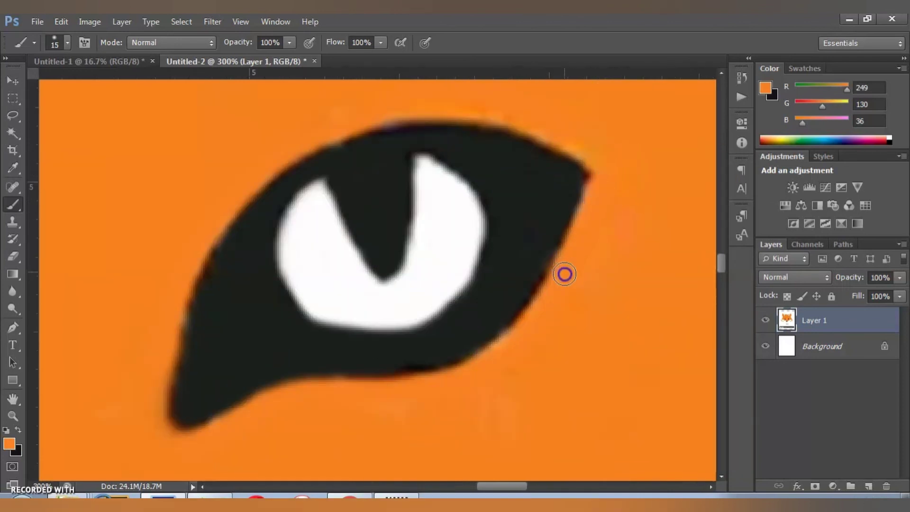
{"action": "left_click_drag", "start_coordinate": [516, 350], "coordinate": [445, 382]}
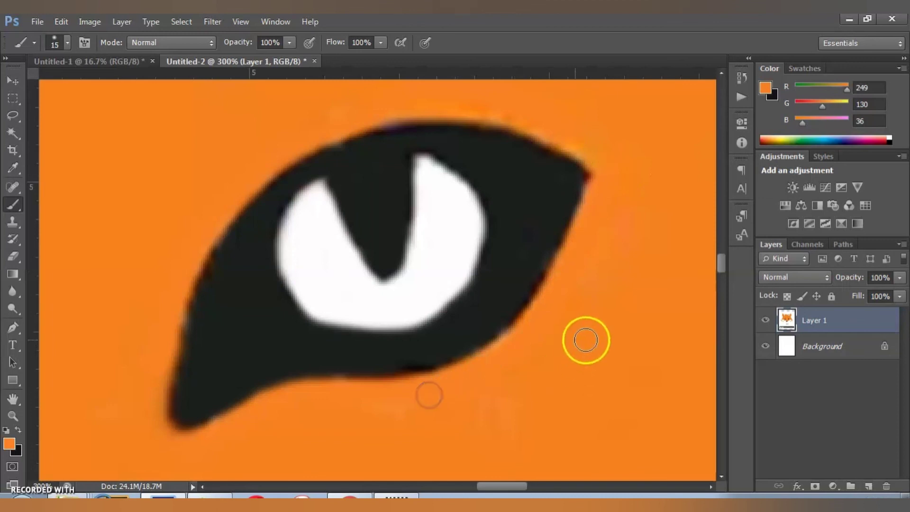
{"action": "left_click", "coordinate": [452, 342], "text": "alt"}
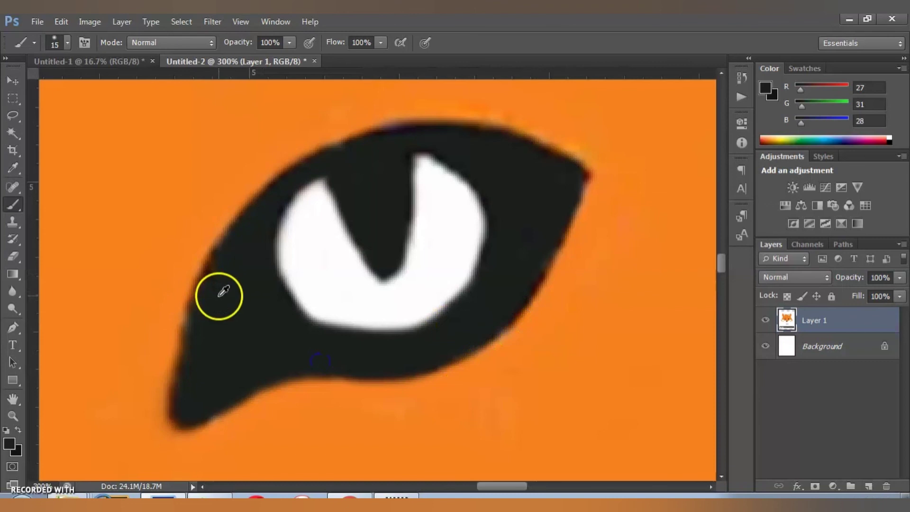
{"action": "left_click_drag", "start_coordinate": [230, 254], "coordinate": [214, 289]}
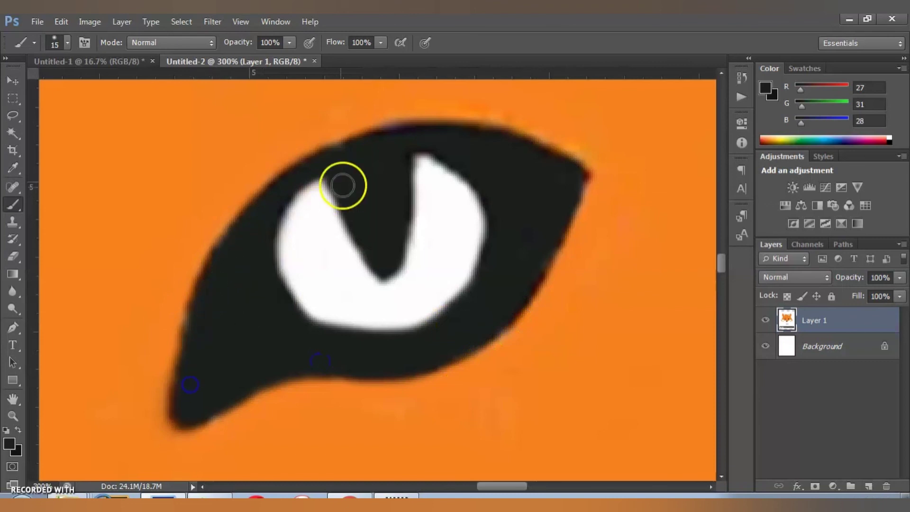
{"action": "scroll", "coordinate": [522, 185], "scroll_direction": "down", "scroll_amount": 3}
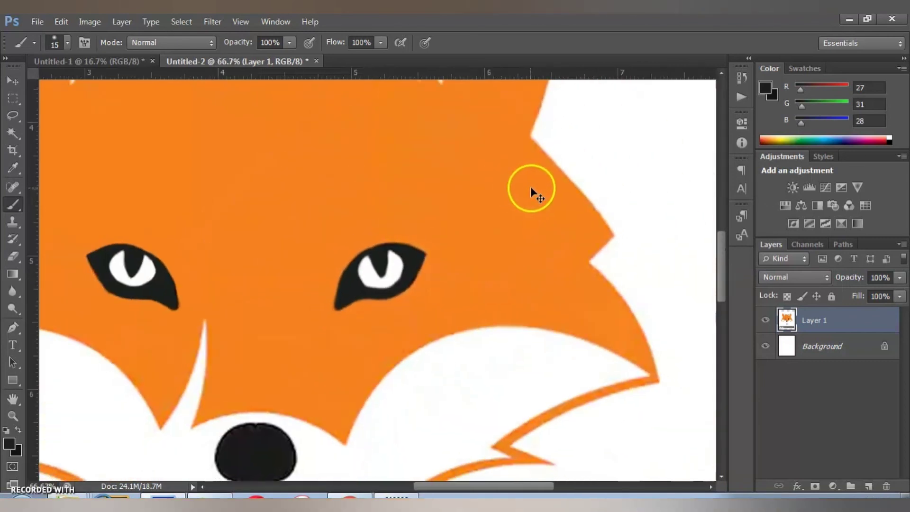
- Duplicate Layer 1 to create 'Layer 1 copy' above the original
{"action": "scroll", "coordinate": [530, 187], "scroll_direction": "down", "scroll_amount": 2}
{"action": "scroll", "coordinate": [530, 186], "scroll_direction": "down", "scroll_amount": 1}
{"action": "scroll", "coordinate": [568, 256], "scroll_direction": "down", "scroll_amount": 1}
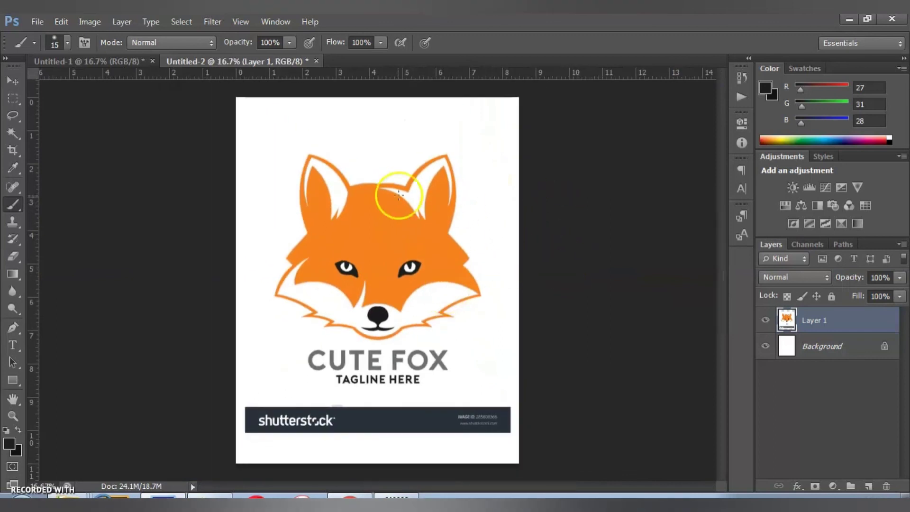
{"action": "key", "text": "v"}
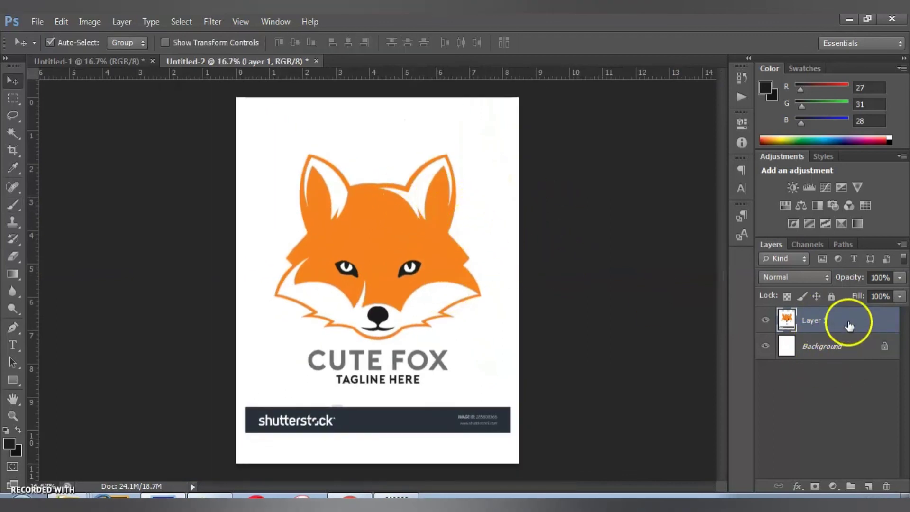
{"action": "right_click", "coordinate": [847, 321]}
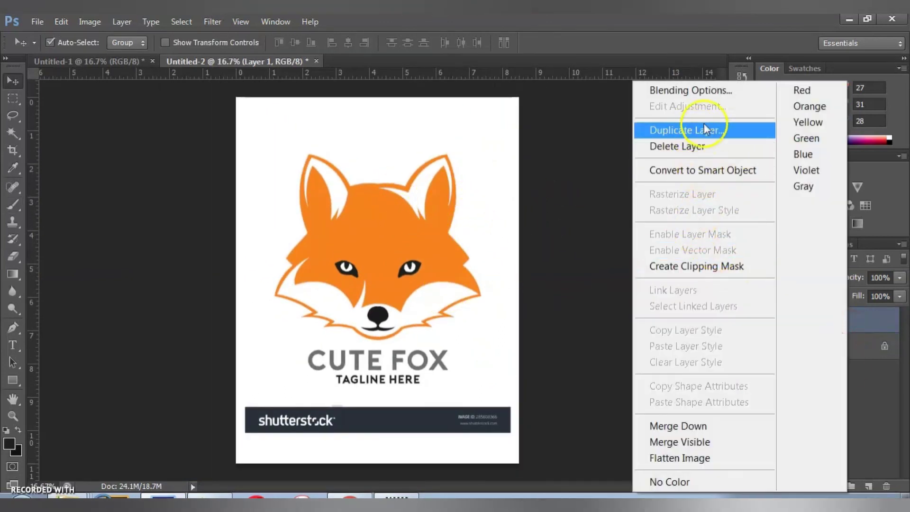
{"action": "left_click", "coordinate": [706, 129]}
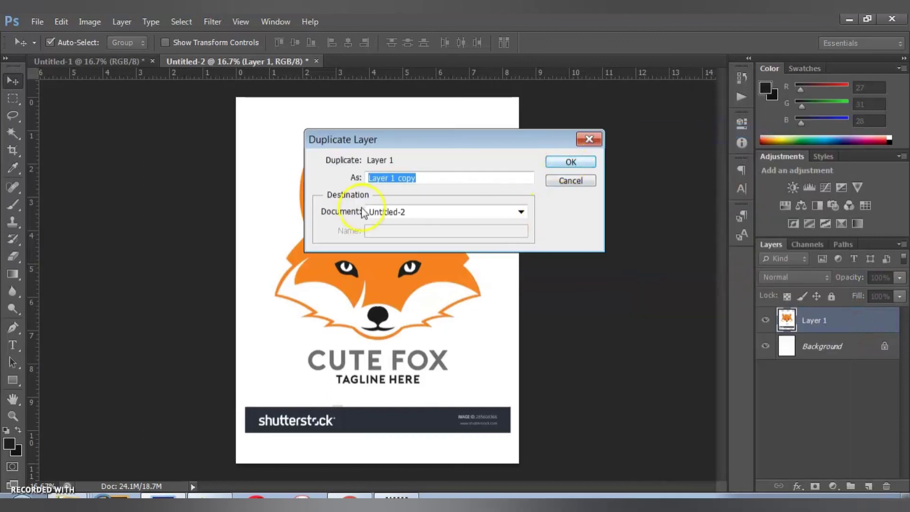
{"action": "left_click", "coordinate": [571, 162]}
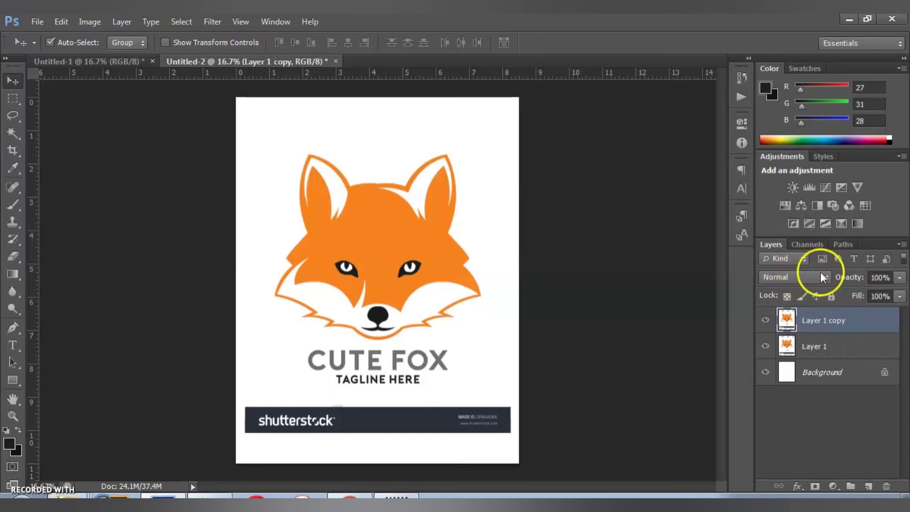
{"action": "left_click", "coordinate": [821, 277]}
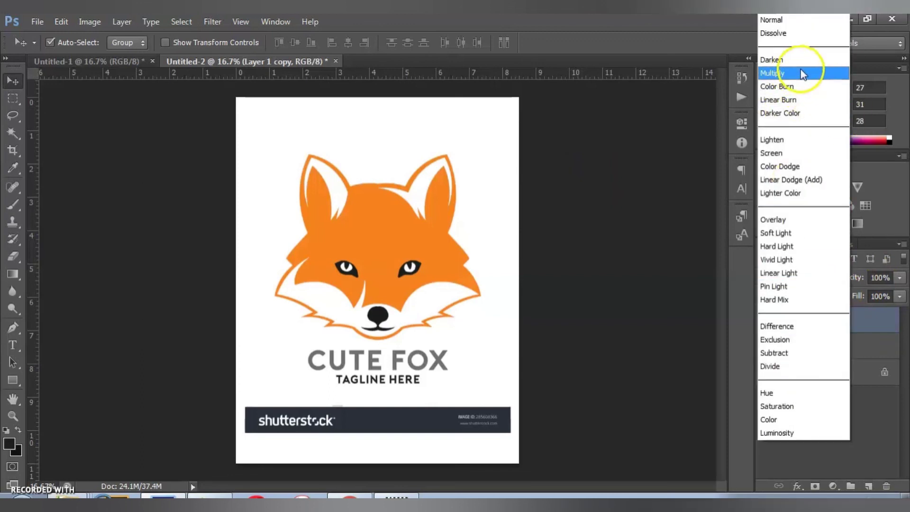
- Give Layer 1 copy the Multiply blend mode at 59% opacity
{"action": "left_click", "coordinate": [830, 73]}
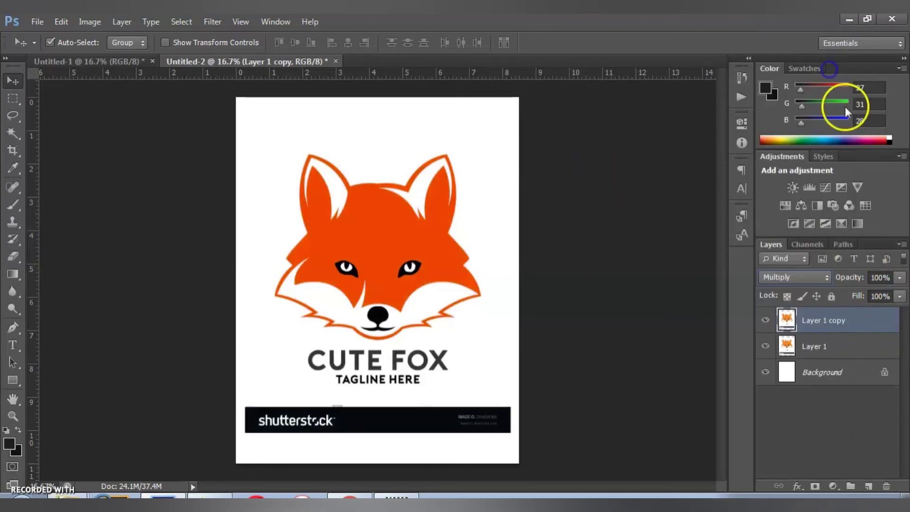
{"action": "left_click", "coordinate": [900, 278]}
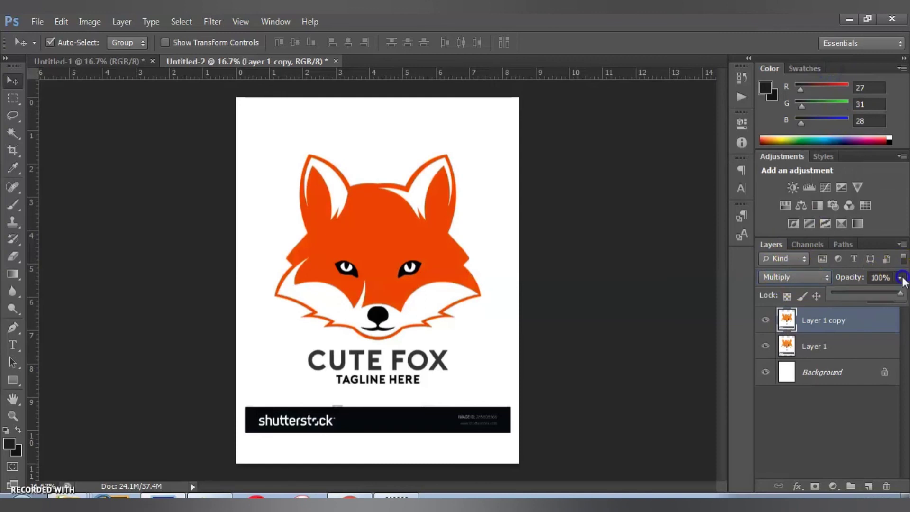
{"action": "left_click_drag", "start_coordinate": [850, 291], "coordinate": [865, 291]}
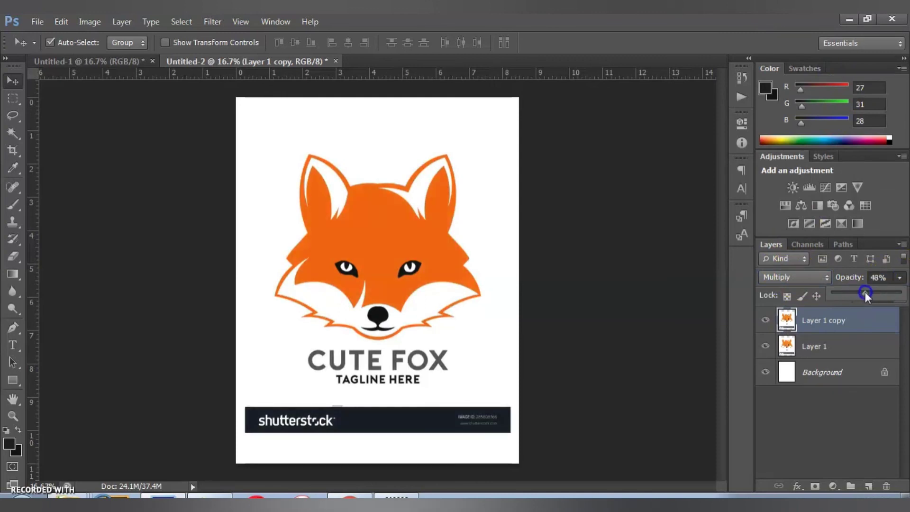
{"action": "left_click", "coordinate": [612, 316]}
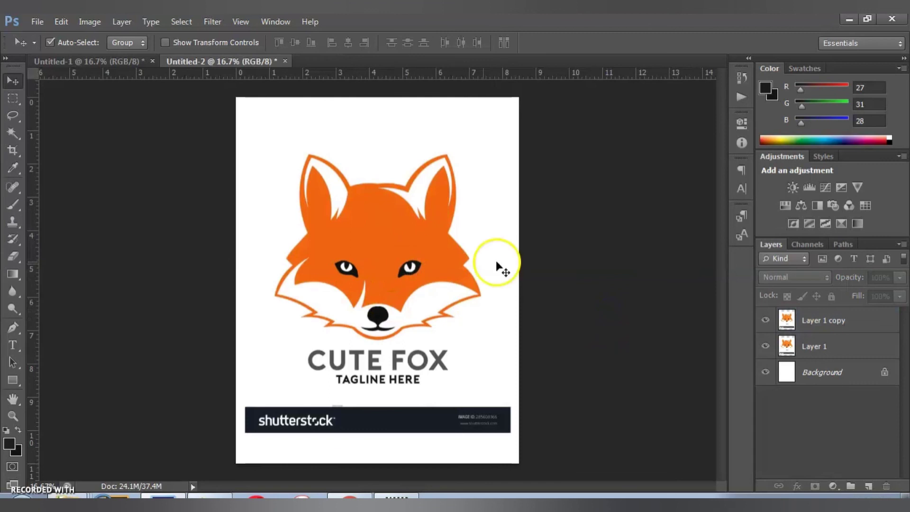
{"action": "key", "text": "ctrl+Tab"}
{"action": "key", "text": "ctrl+Tab"}
{"action": "key", "text": "ctrl+Tab"}
{"action": "key", "text": "ctrl+Tab"}
{"action": "left_click", "coordinate": [832, 319]}
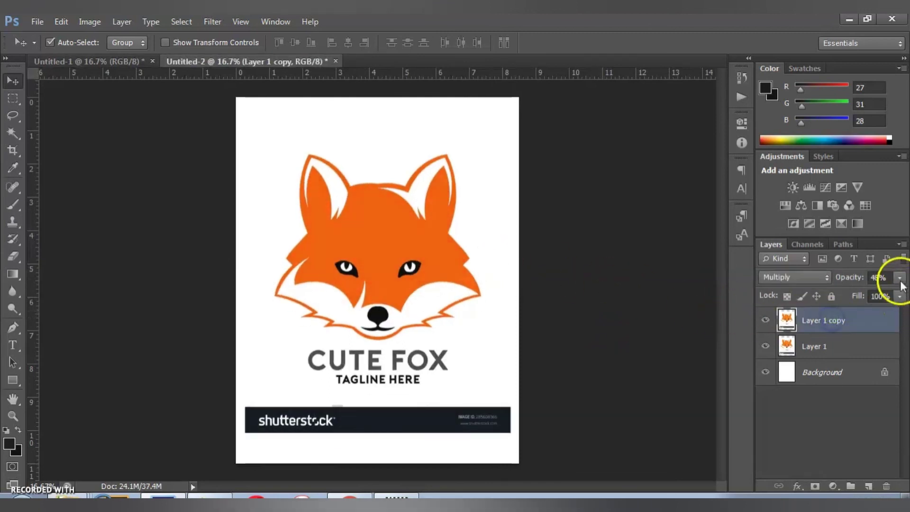
{"action": "left_click", "coordinate": [654, 314]}
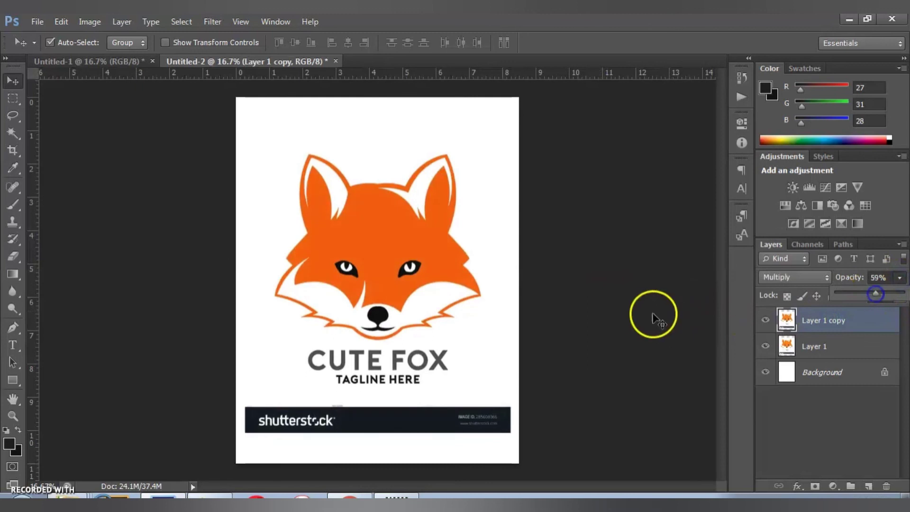
{"action": "key", "text": "ctrl+Tab"}
{"action": "key", "text": "ctrl+Tab"}
{"action": "key", "text": "ctrl+Tab"}
{"action": "key", "text": "ctrl+Tab"}
{"action": "key", "text": "ctrl+Tab"}
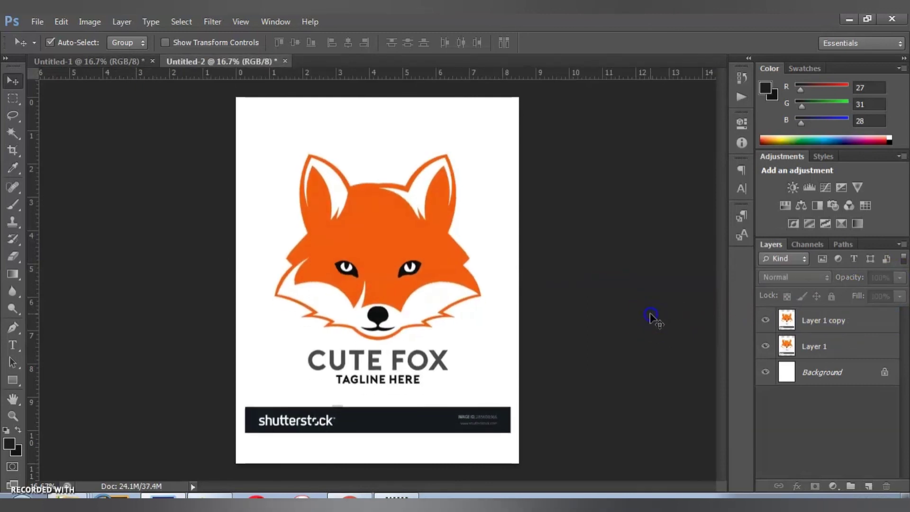